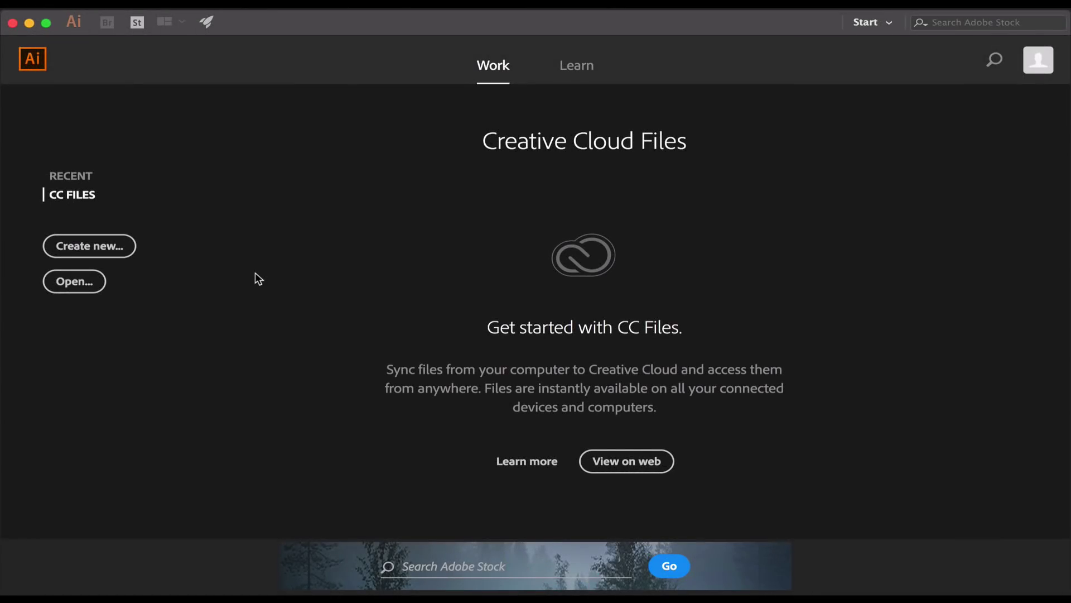
Create a new blank document using the A4 preset from the Print category.
{"action": "left_click", "coordinate": [112, 251]}
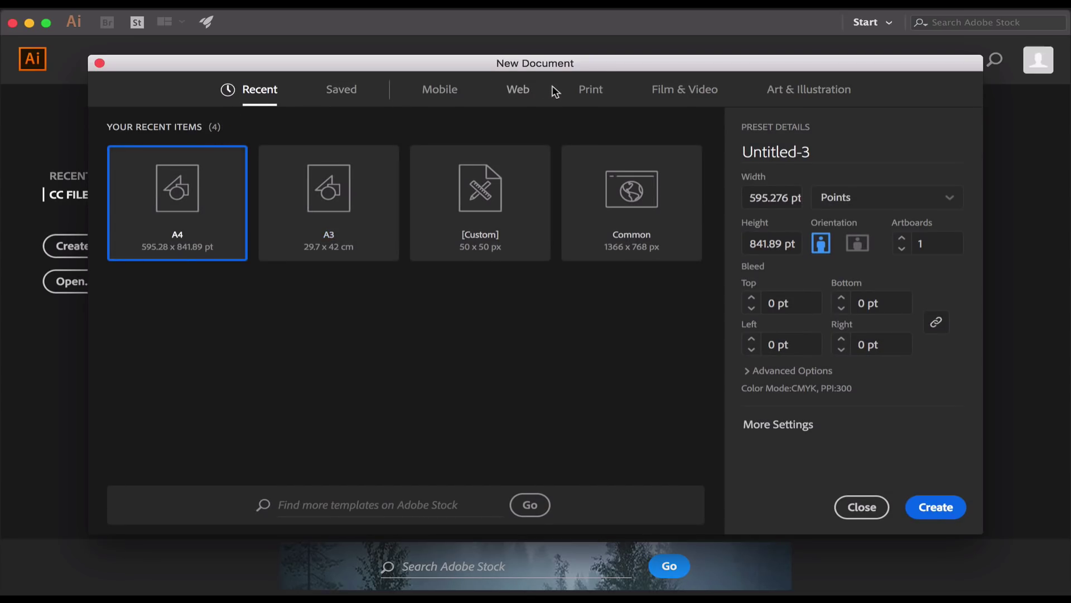
{"action": "left_click", "coordinate": [593, 98]}
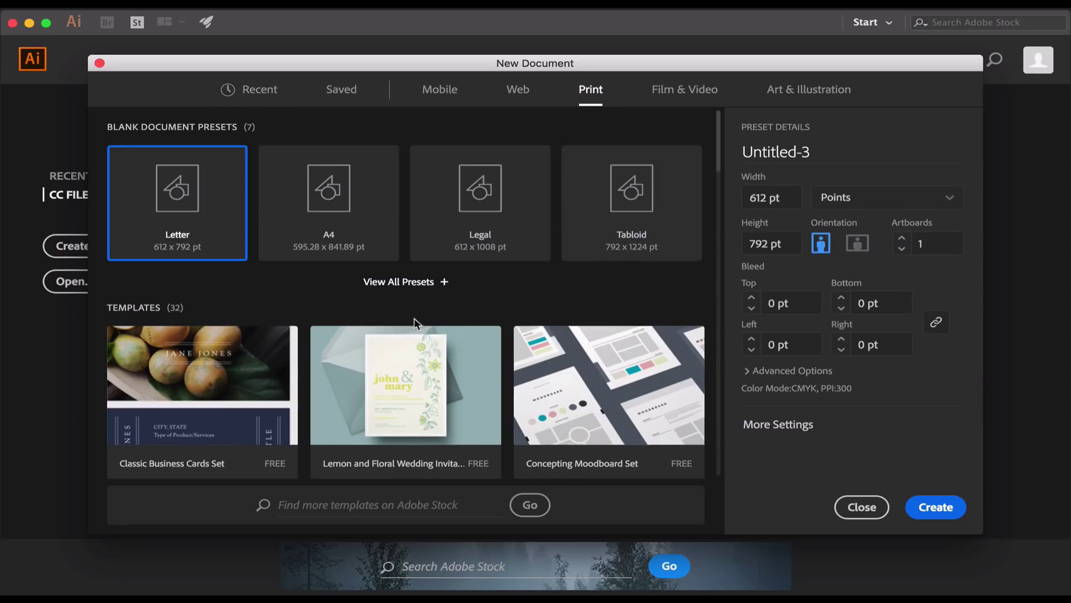
{"action": "left_click", "coordinate": [315, 226]}
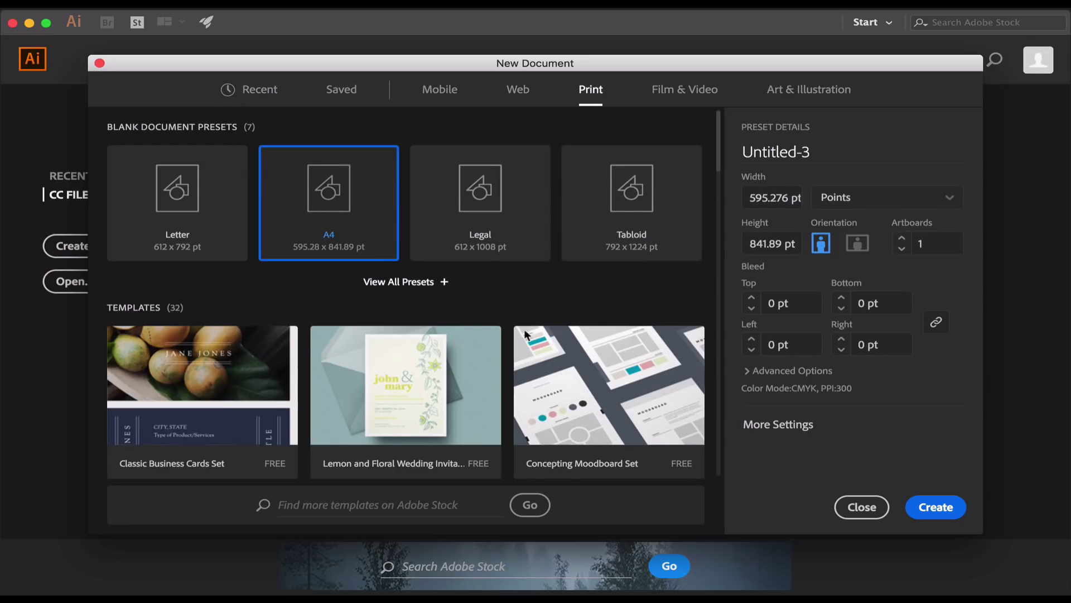
{"action": "left_click", "coordinate": [941, 508]}
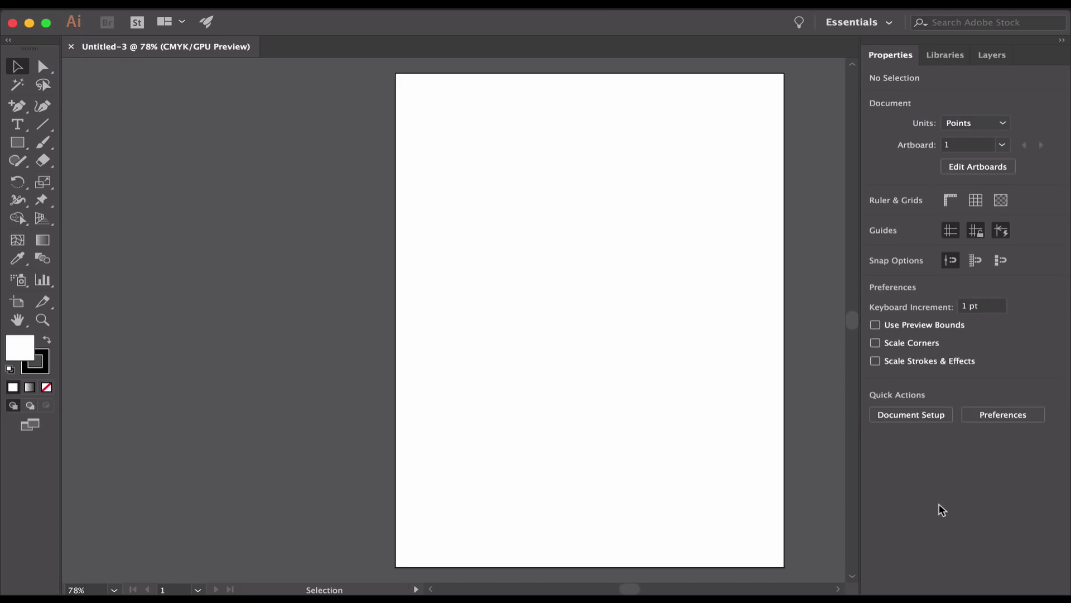
Enlarge the Layers panel to list Layer 1, then return to the Properties panel.
{"action": "scroll", "coordinate": [610, 239], "scroll_direction": "right", "scroll_amount": 3}
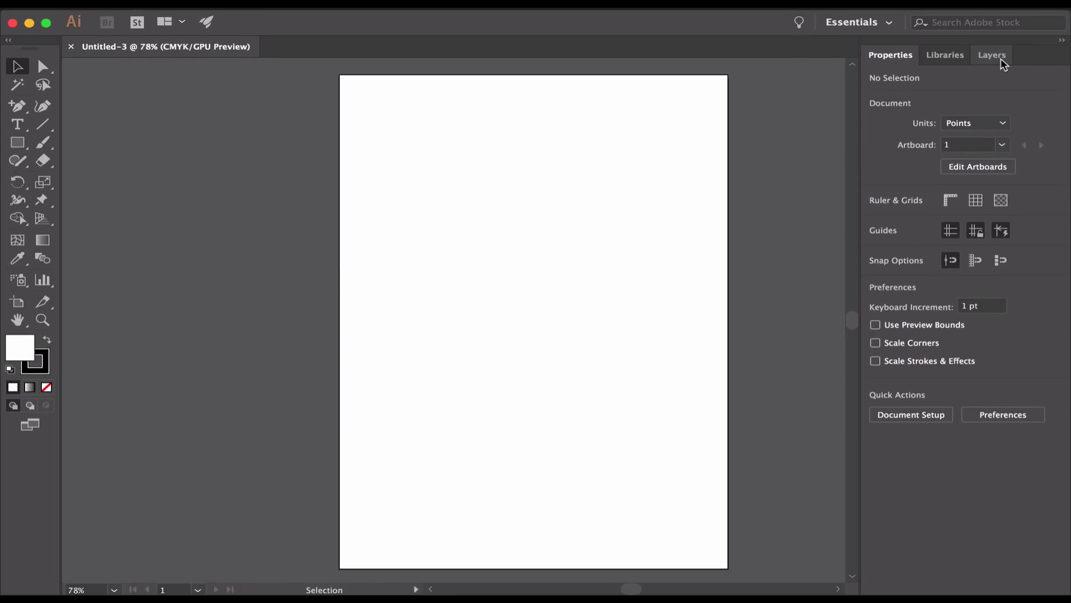
{"action": "left_click", "coordinate": [999, 55]}
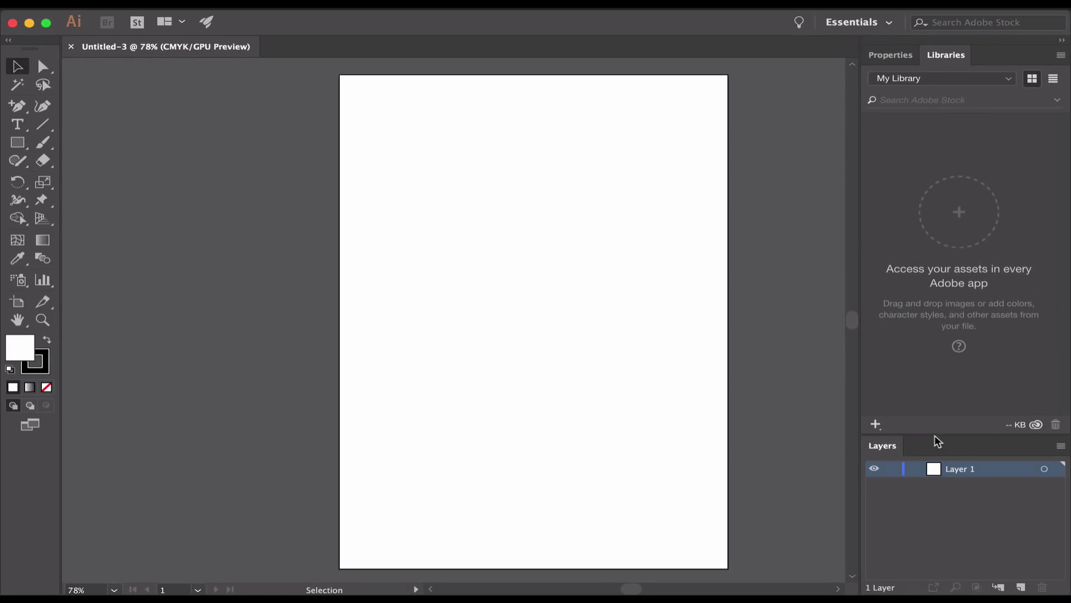
{"action": "left_click_drag", "start_coordinate": [935, 434], "coordinate": [934, 381]}
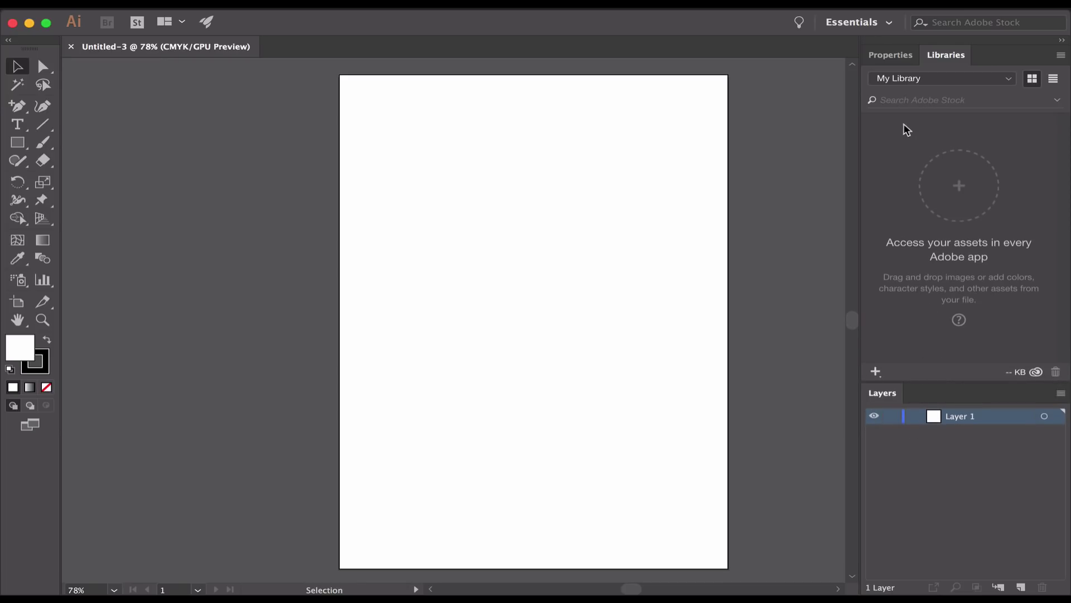
{"action": "left_click", "coordinate": [899, 56]}
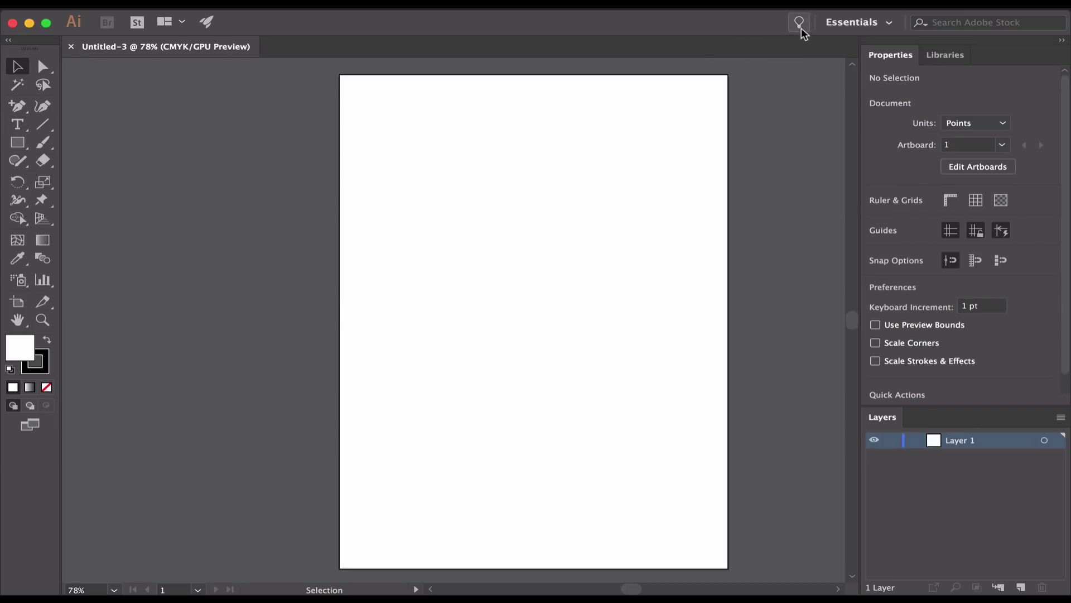
{"action": "left_click", "coordinate": [885, 24]}
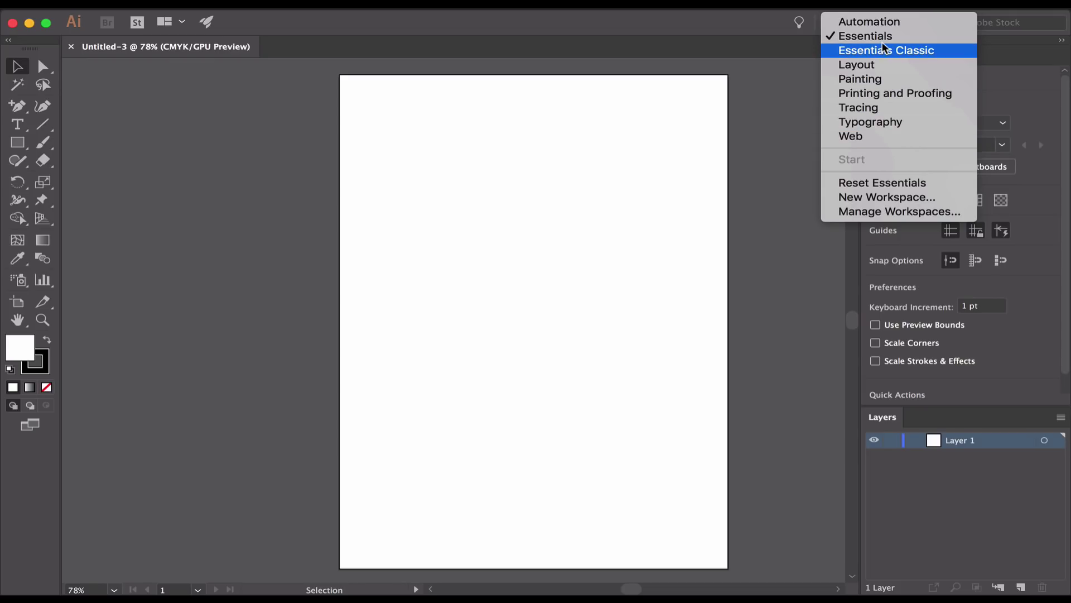
{"action": "left_click", "coordinate": [721, 230]}
{"action": "scroll", "coordinate": [530, 253], "scroll_direction": "right", "scroll_amount": 3}
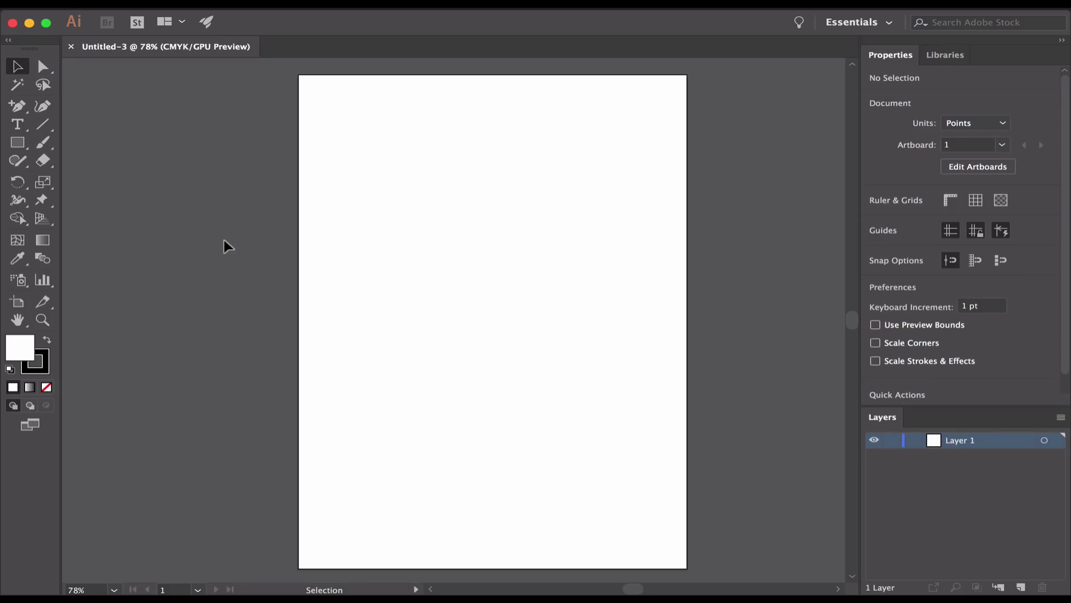
Draw a rectangle near the page's top left with a red fill and a 10 pt stroke.
{"action": "left_click", "coordinate": [19, 146]}
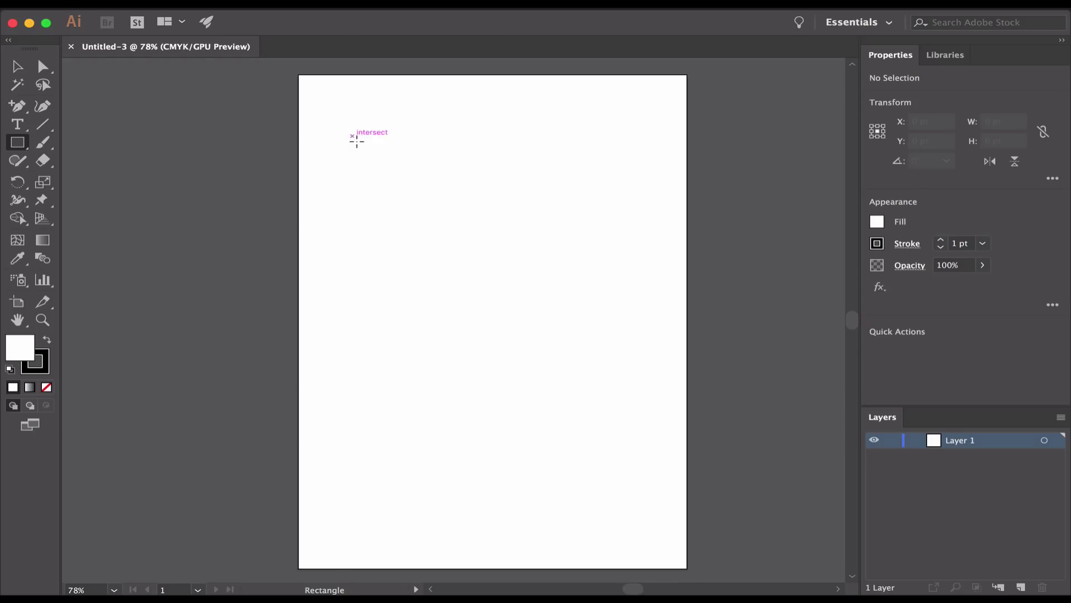
{"action": "left_click_drag", "start_coordinate": [354, 137], "coordinate": [565, 335]}
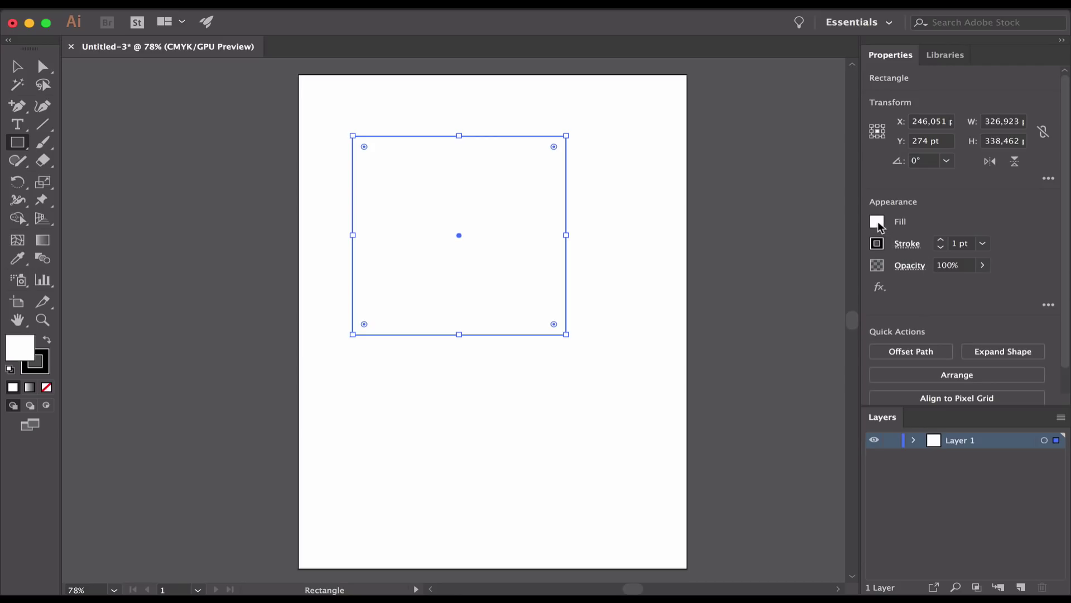
{"action": "left_click", "coordinate": [878, 222]}
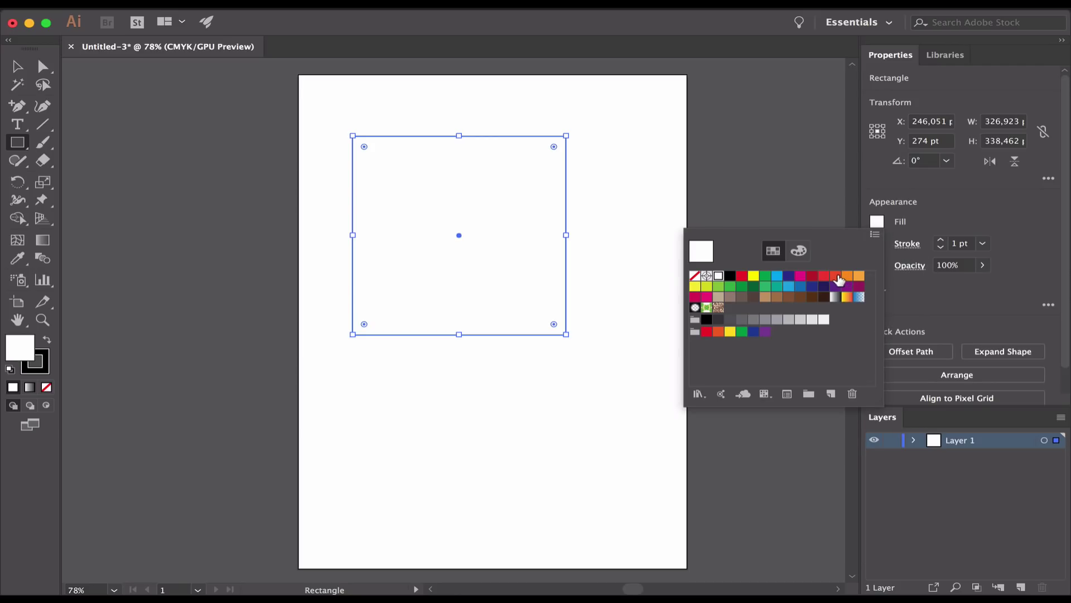
{"action": "left_click", "coordinate": [838, 277]}
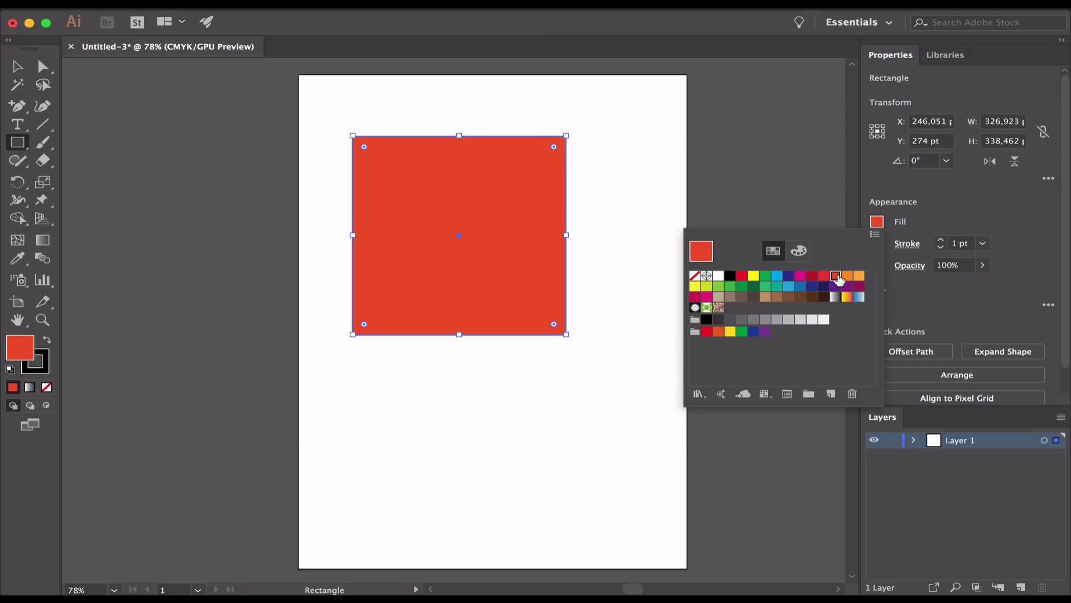
{"action": "left_click", "coordinate": [942, 241]}
{"action": "left_click", "coordinate": [941, 242]}
{"action": "left_click", "coordinate": [941, 241]}
{"action": "left_click", "coordinate": [942, 242]}
{"action": "left_click", "coordinate": [941, 242]}
{"action": "left_click", "coordinate": [941, 242]}
{"action": "left_click", "coordinate": [941, 241]}
{"action": "left_click", "coordinate": [942, 241]}
{"action": "left_click", "coordinate": [941, 241]}
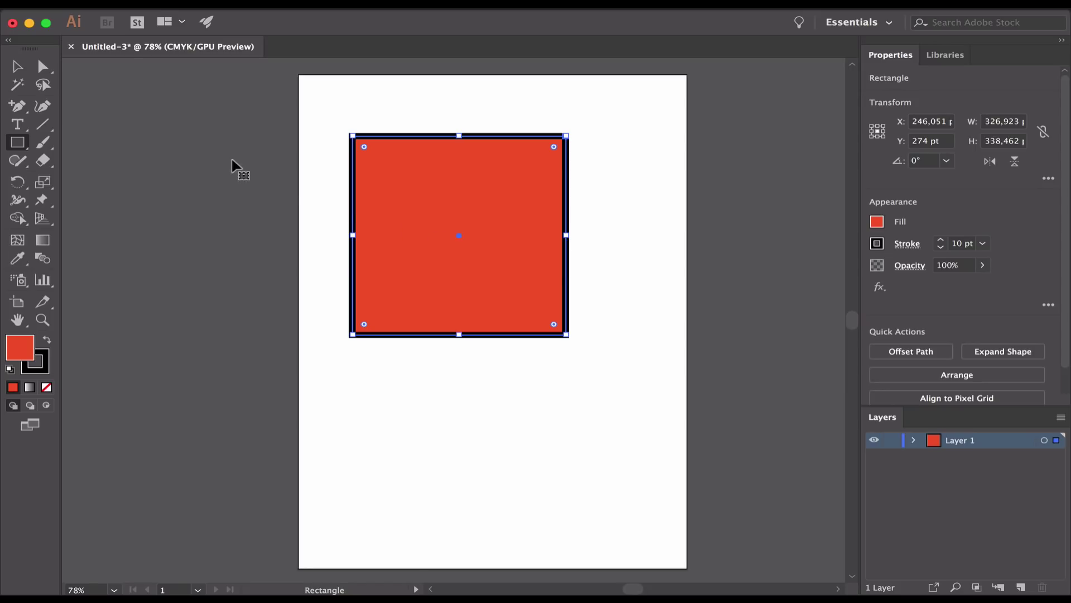
Resize the red rectangle to about 478 × 366 pt and move it to the page top.
{"action": "left_click", "coordinate": [22, 69]}
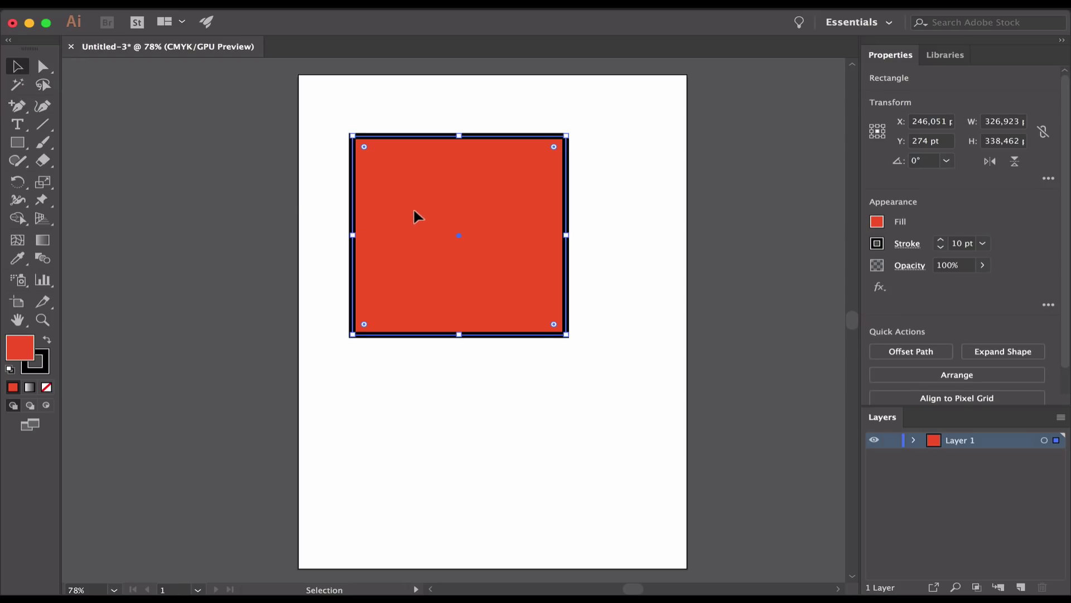
{"action": "mouse_move", "coordinate": [414, 211]}
{"action": "left_mouse_down"}
{"action": "mouse_move", "coordinate": [494, 212]}
{"action": "mouse_move", "coordinate": [385, 330]}
{"action": "mouse_move", "coordinate": [453, 237]}
{"action": "mouse_move", "coordinate": [397, 204]}
{"action": "left_mouse_up"}
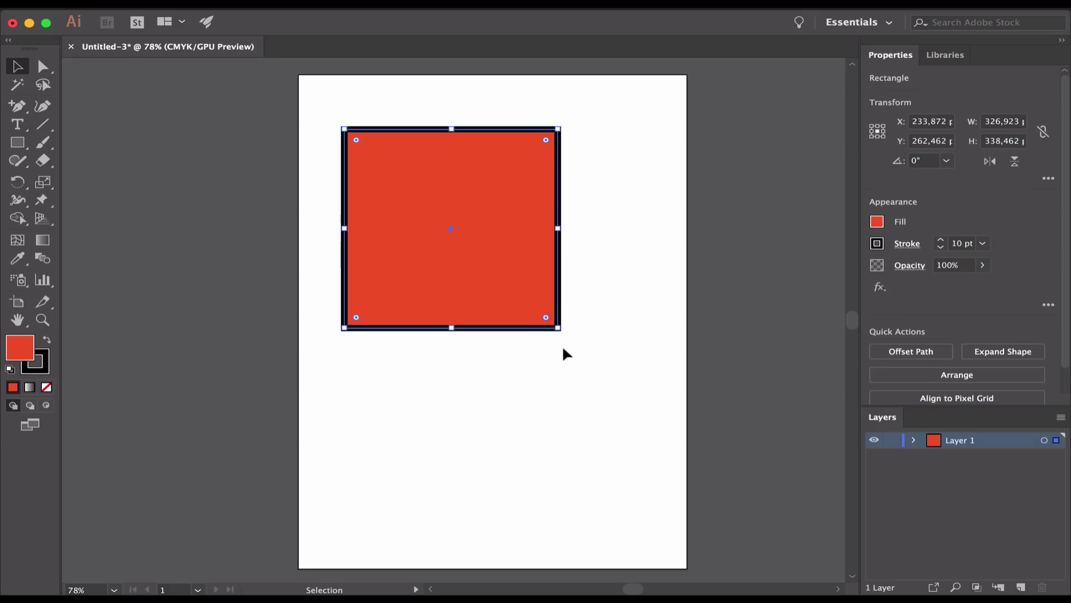
{"action": "left_click_drag", "start_coordinate": [559, 330], "coordinate": [648, 230]}
{"action": "left_click_drag", "start_coordinate": [497, 230], "coordinate": [497, 504]}
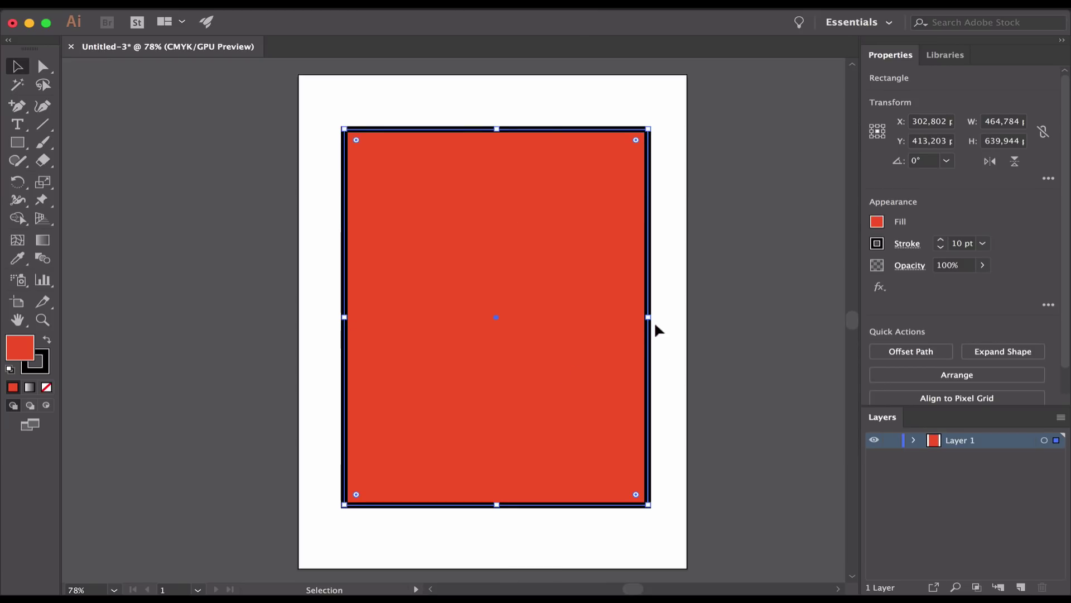
{"action": "left_click_drag", "start_coordinate": [648, 317], "coordinate": [462, 310]}
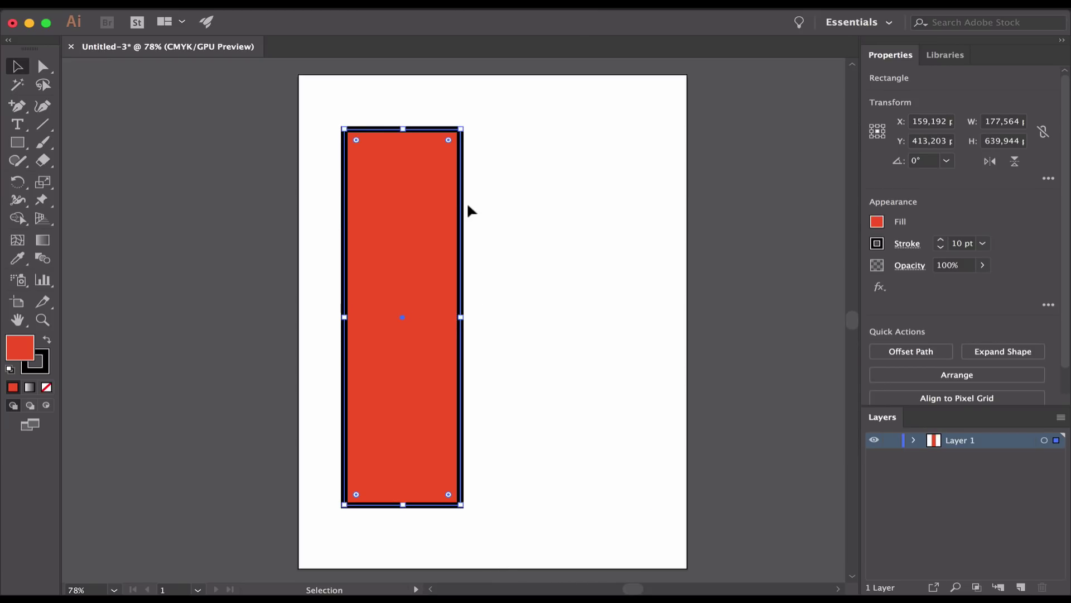
{"action": "left_click_drag", "start_coordinate": [461, 129], "coordinate": [658, 288]}
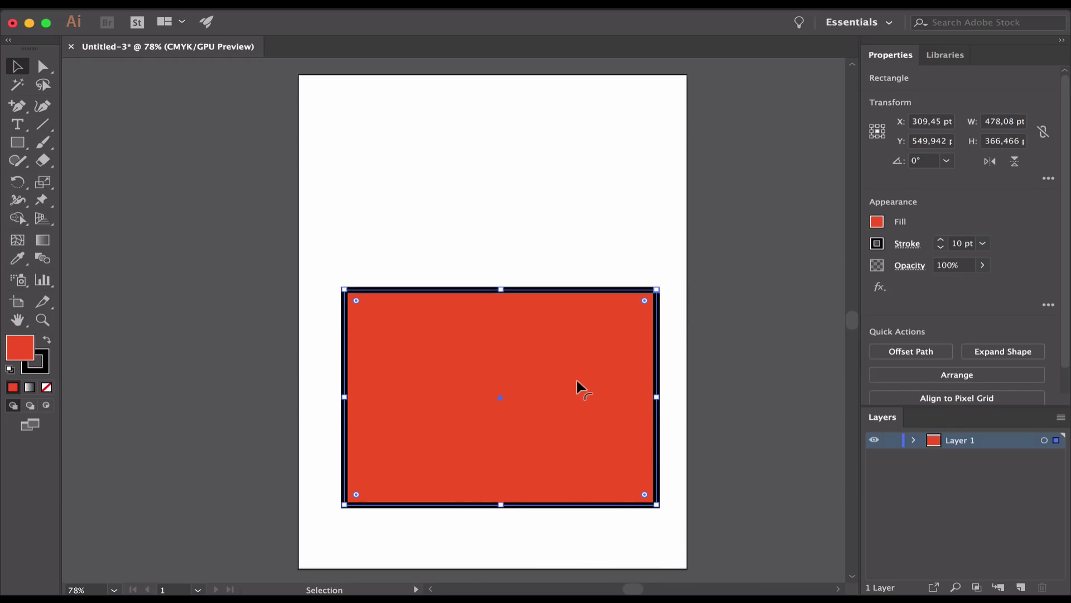
{"action": "mouse_move", "coordinate": [575, 384]}
{"action": "left_mouse_down"}
{"action": "mouse_move", "coordinate": [545, 280]}
{"action": "mouse_move", "coordinate": [564, 211]}
{"action": "mouse_move", "coordinate": [560, 195]}
{"action": "mouse_move", "coordinate": [552, 200]}
{"action": "left_mouse_up"}
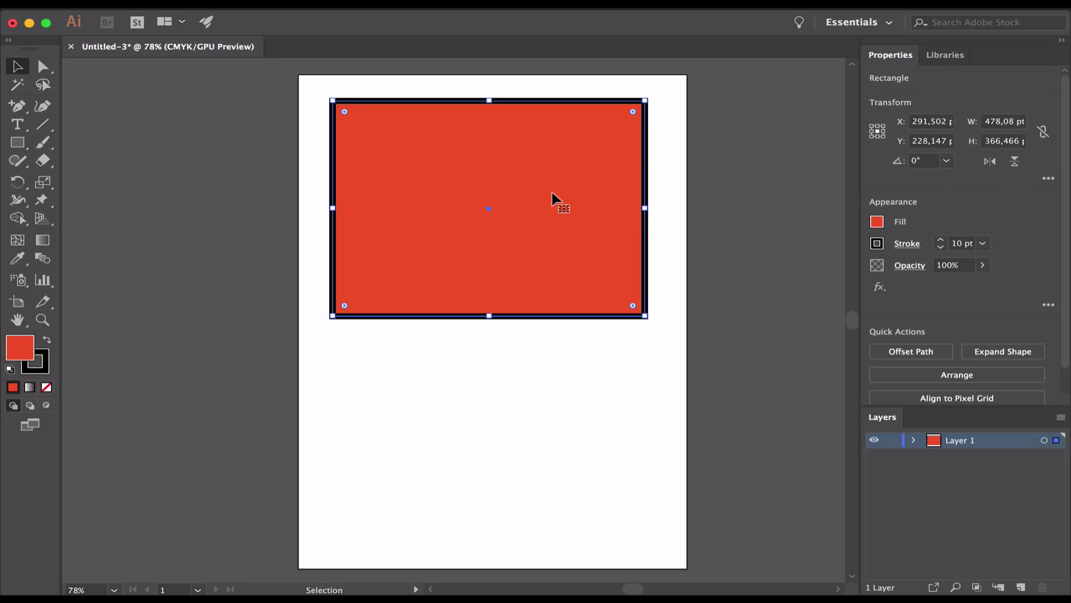
Lower the rectangle's stroke weight to 2 pt.
{"action": "left_click", "coordinate": [939, 247]}
{"action": "left_click", "coordinate": [939, 247]}
{"action": "left_click", "coordinate": [940, 247]}
{"action": "left_click", "coordinate": [940, 248]}
{"action": "left_click", "coordinate": [940, 247]}
{"action": "left_click", "coordinate": [939, 247]}
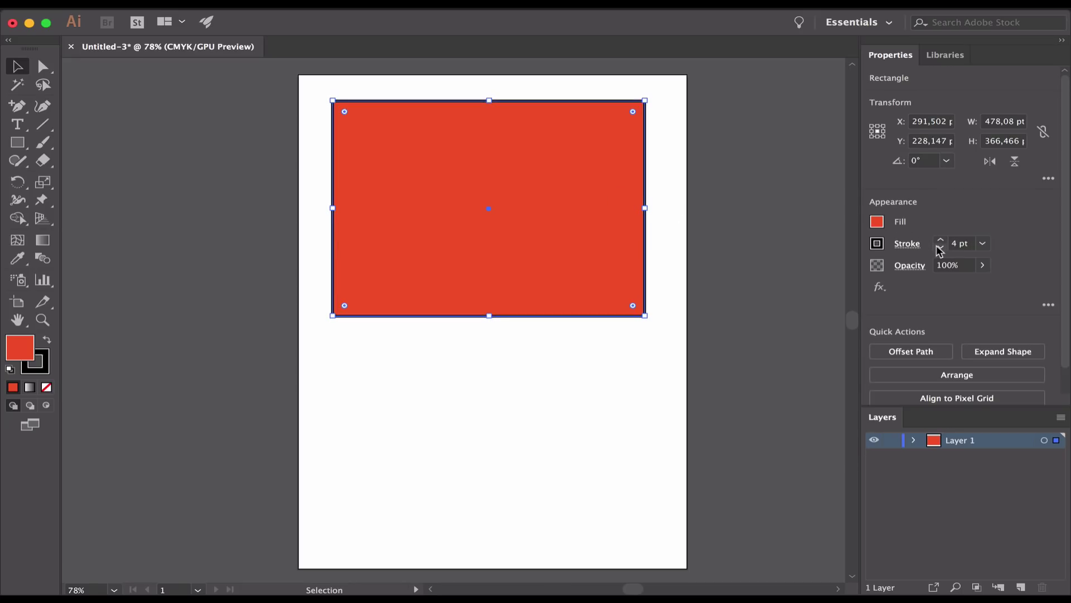
{"action": "left_click", "coordinate": [940, 247]}
{"action": "left_click", "coordinate": [940, 247]}
Reselect the rectangle and change its fill from red to yellow.
{"action": "left_click", "coordinate": [721, 404]}
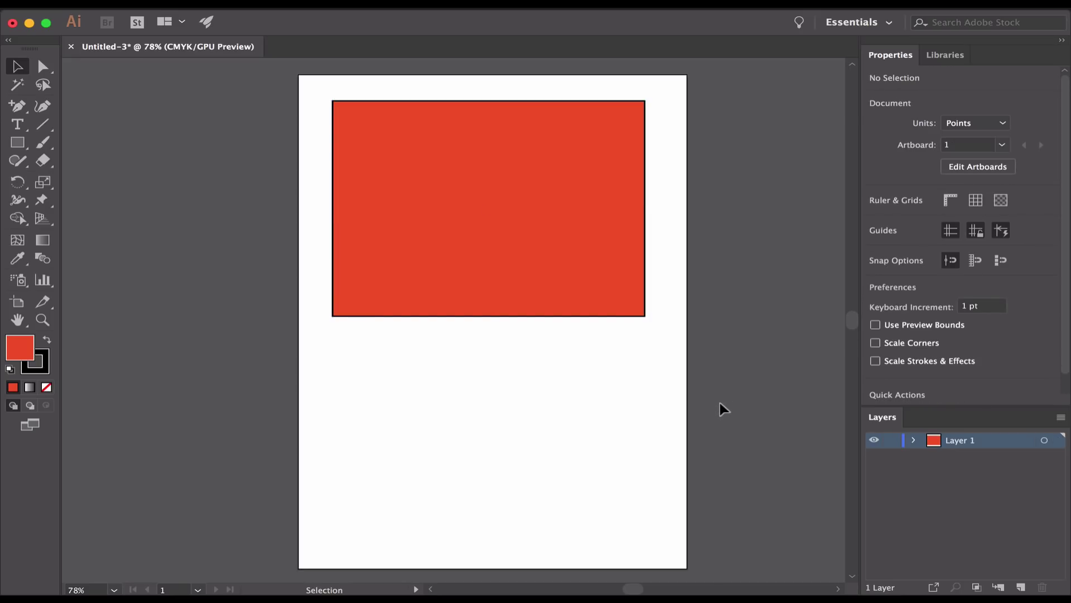
{"action": "left_click", "coordinate": [524, 211]}
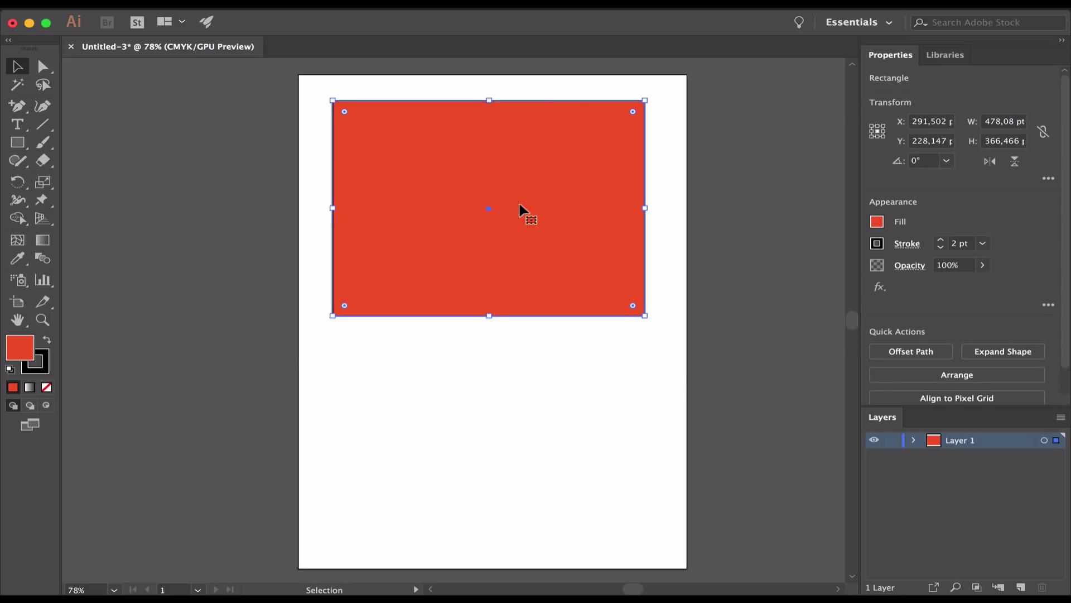
{"action": "left_click", "coordinate": [878, 222]}
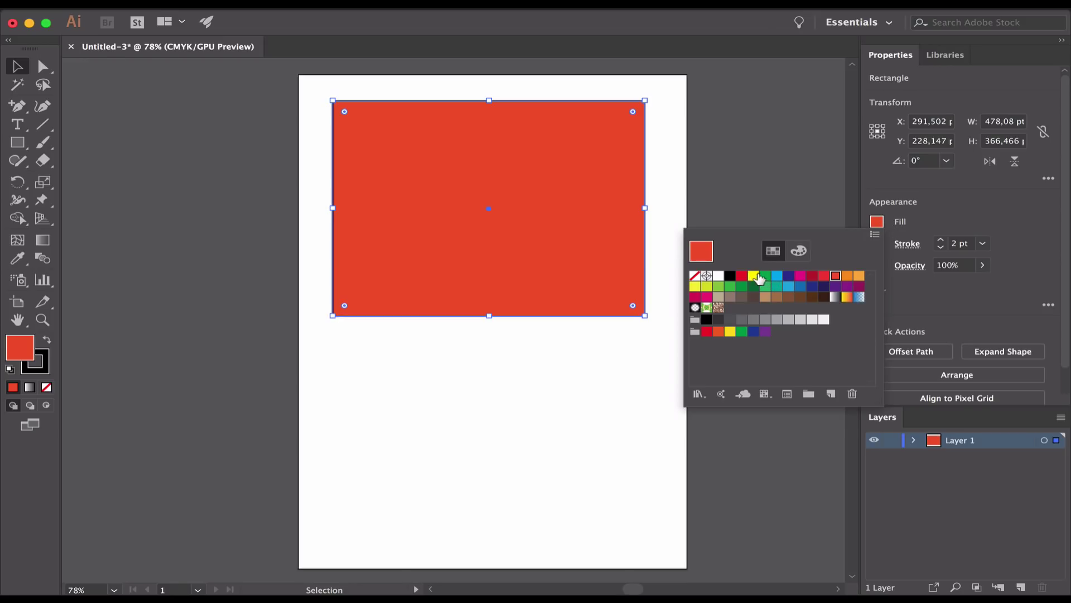
{"action": "left_click", "coordinate": [753, 276]}
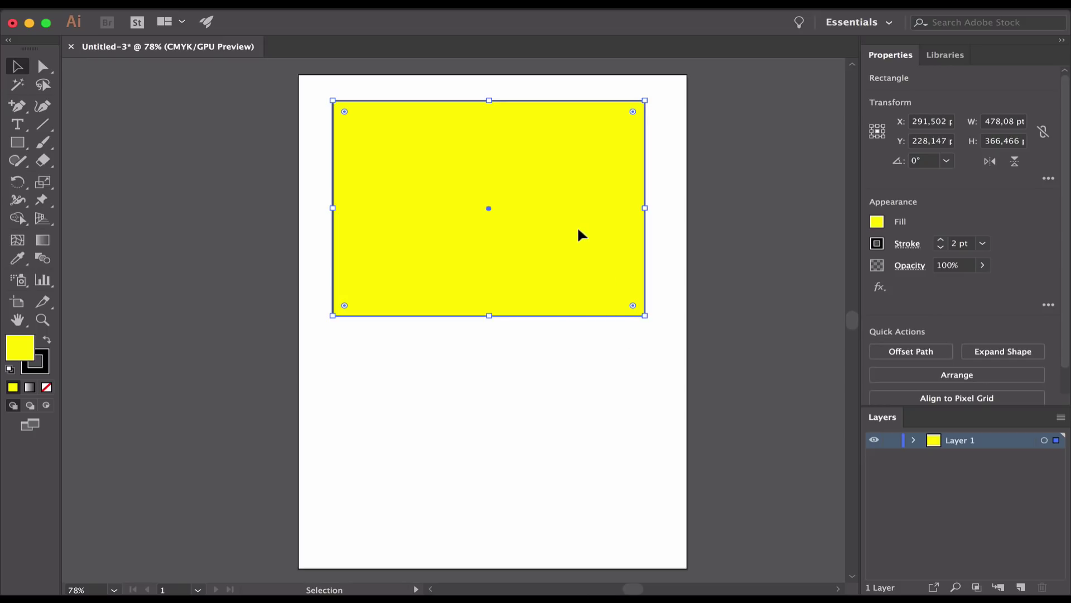
Delete the yellow rectangle, leaving the A4 artboard empty.
{"action": "left_click_drag", "start_coordinate": [579, 233], "coordinate": [345, 394]}
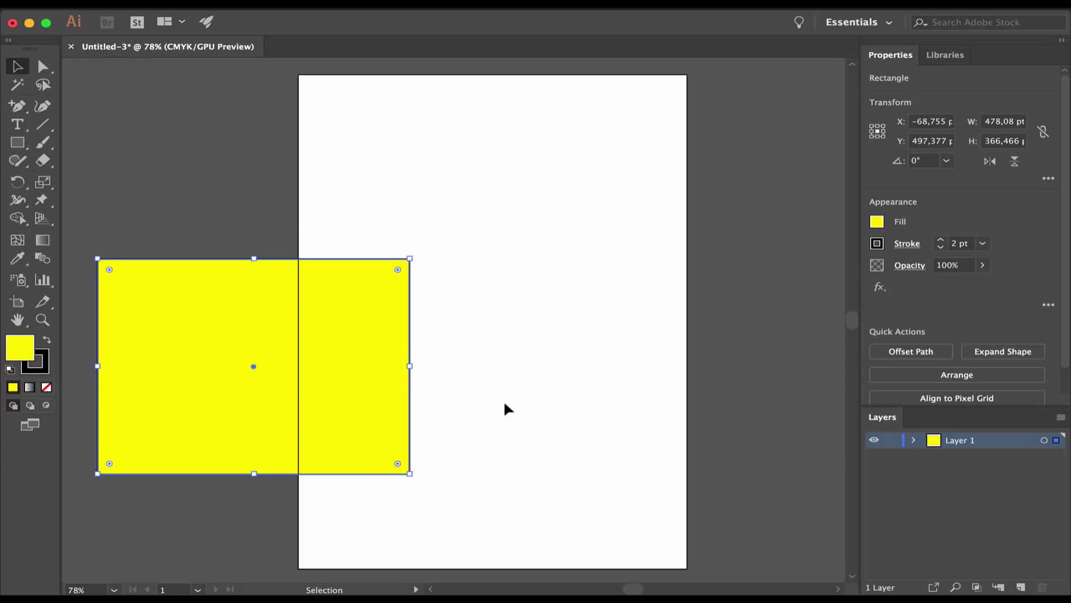
{"action": "key", "text": "Delete"}
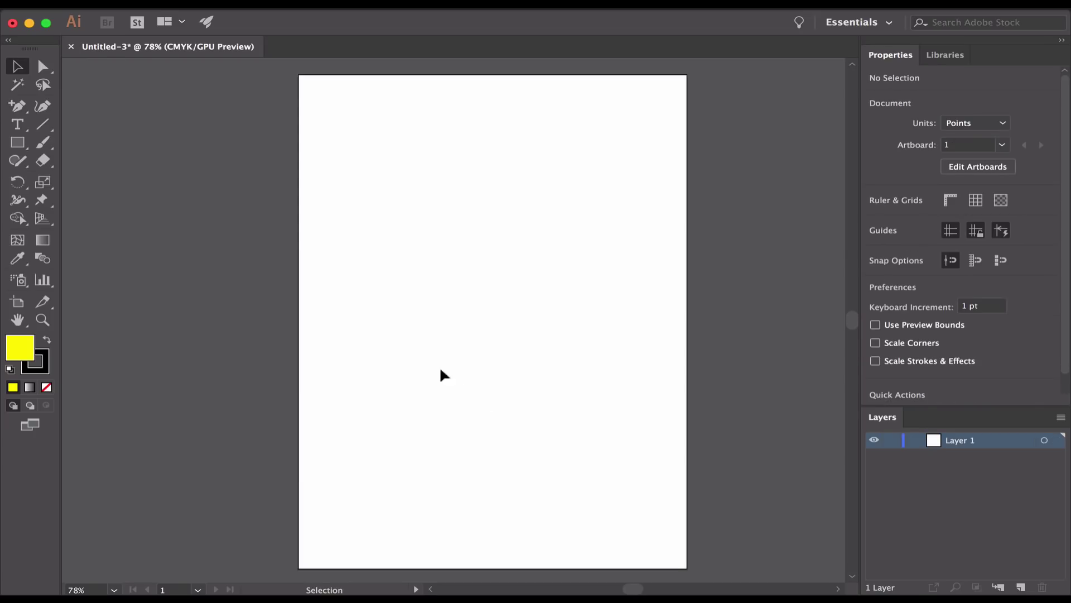
{"action": "left_click", "coordinate": [21, 148]}
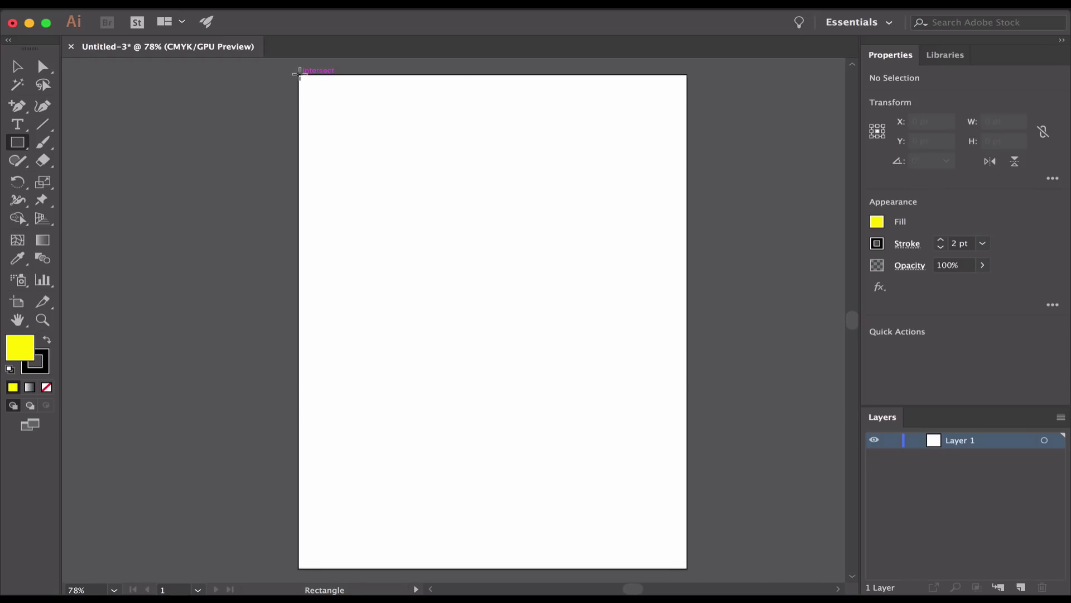
Draw a full-page 595.276 × 841.89 pt rectangle with light-blue fill and 0,75 pt stroke.
{"action": "left_click_drag", "start_coordinate": [298, 74], "coordinate": [686, 568]}
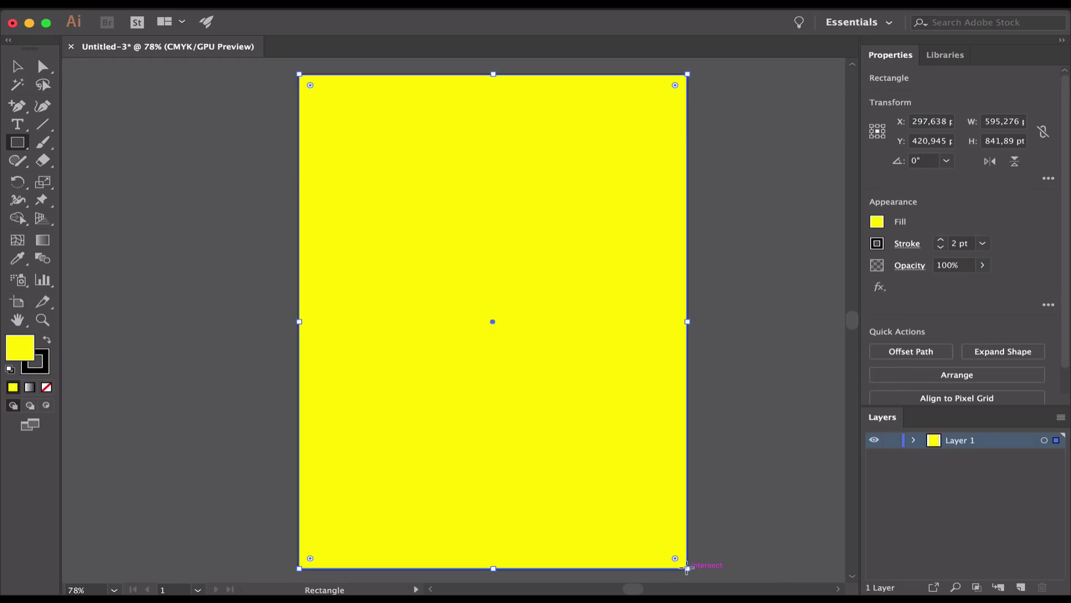
{"action": "left_click", "coordinate": [877, 222]}
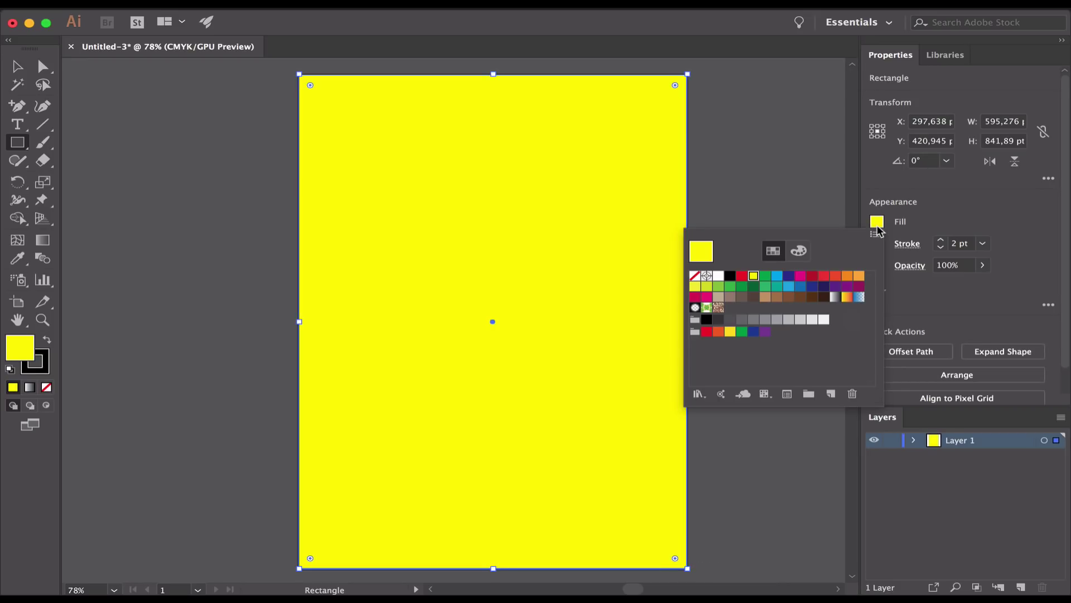
{"action": "left_click", "coordinate": [789, 288]}
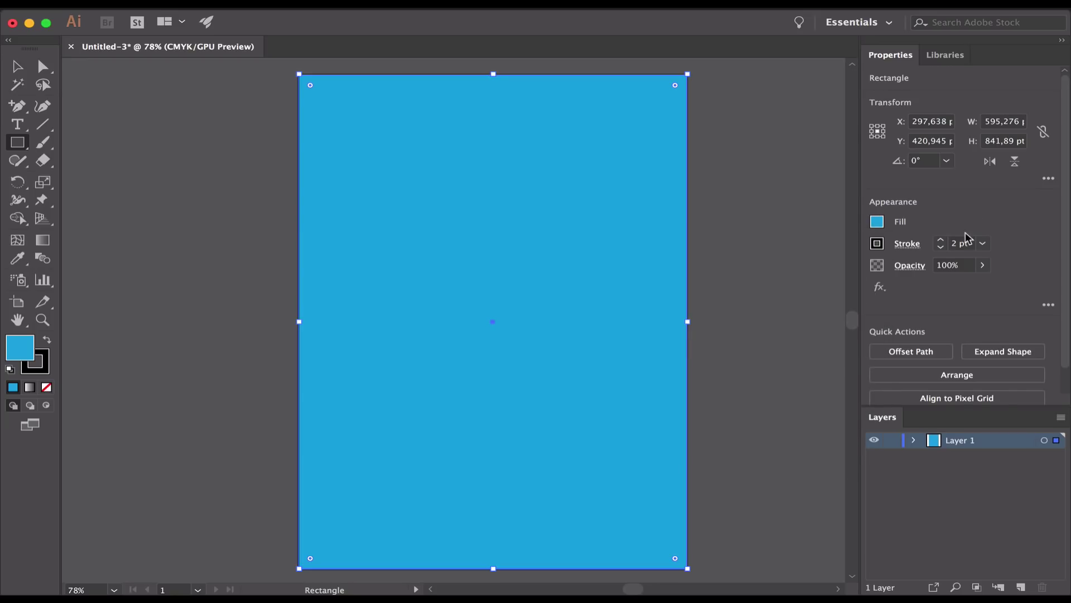
{"action": "left_click", "coordinate": [940, 247]}
{"action": "left_click", "coordinate": [940, 247]}
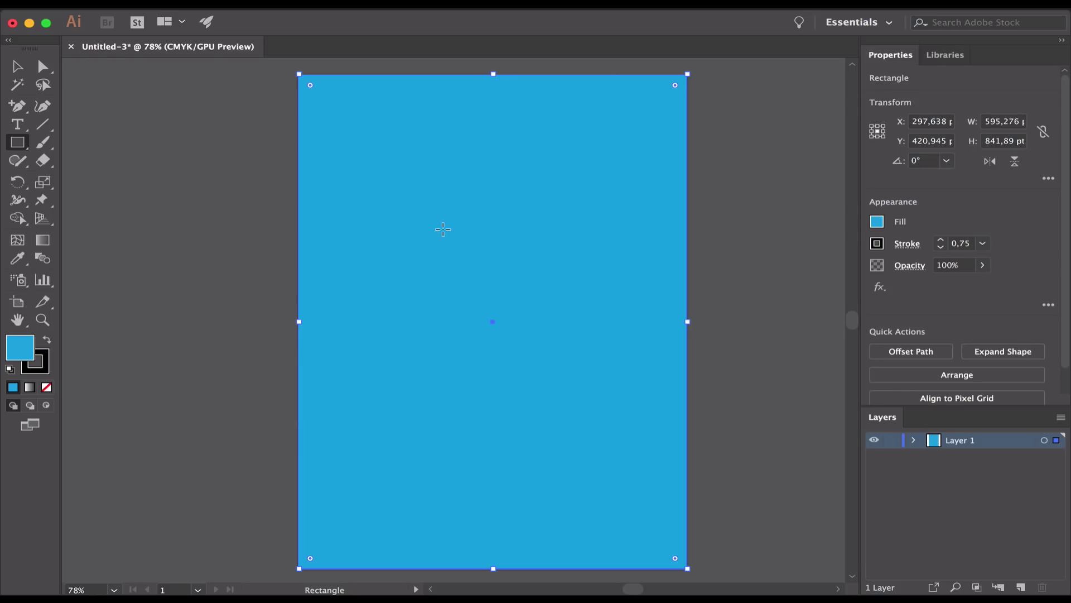
Expand Layer 1 and lock the blue background rectangle in the Layers panel.
{"action": "left_click", "coordinate": [17, 67]}
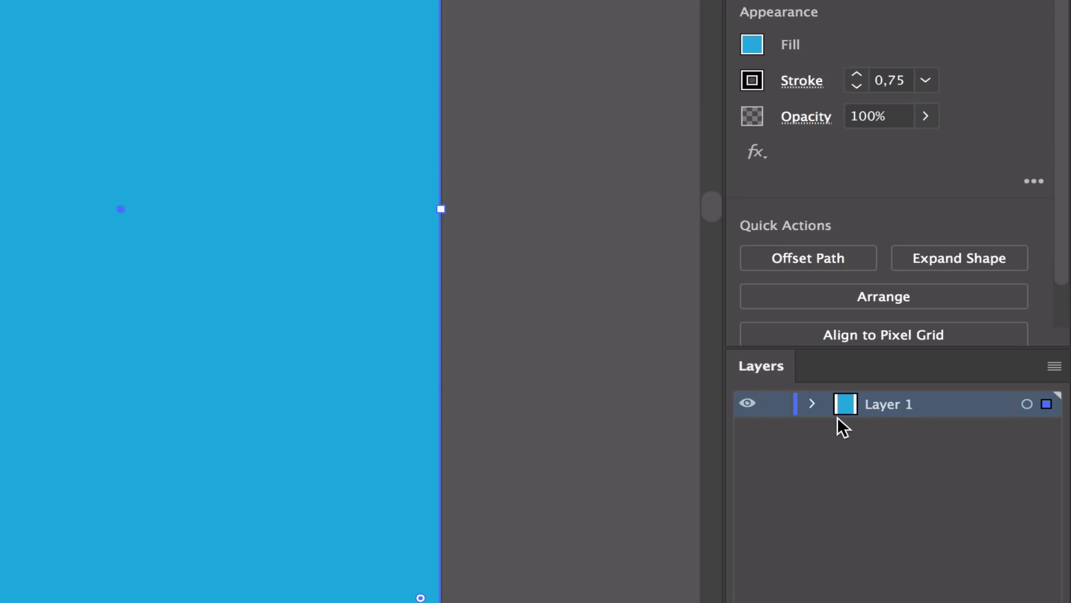
{"action": "left_click", "coordinate": [812, 404]}
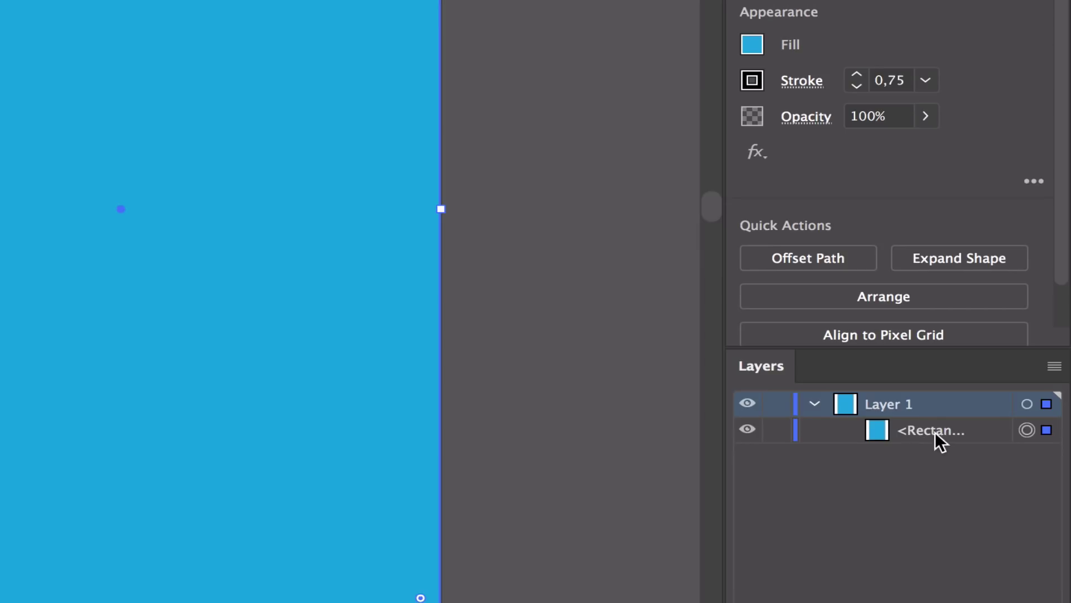
{"action": "left_click", "coordinate": [747, 431]}
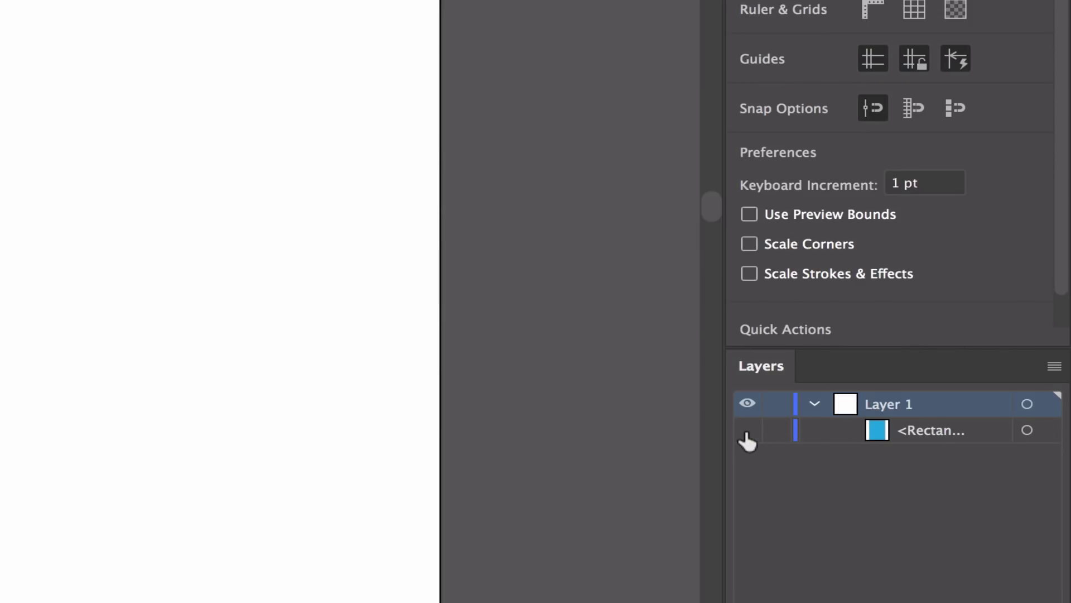
{"action": "left_click", "coordinate": [748, 431]}
{"action": "left_click", "coordinate": [747, 431]}
{"action": "left_click", "coordinate": [747, 431]}
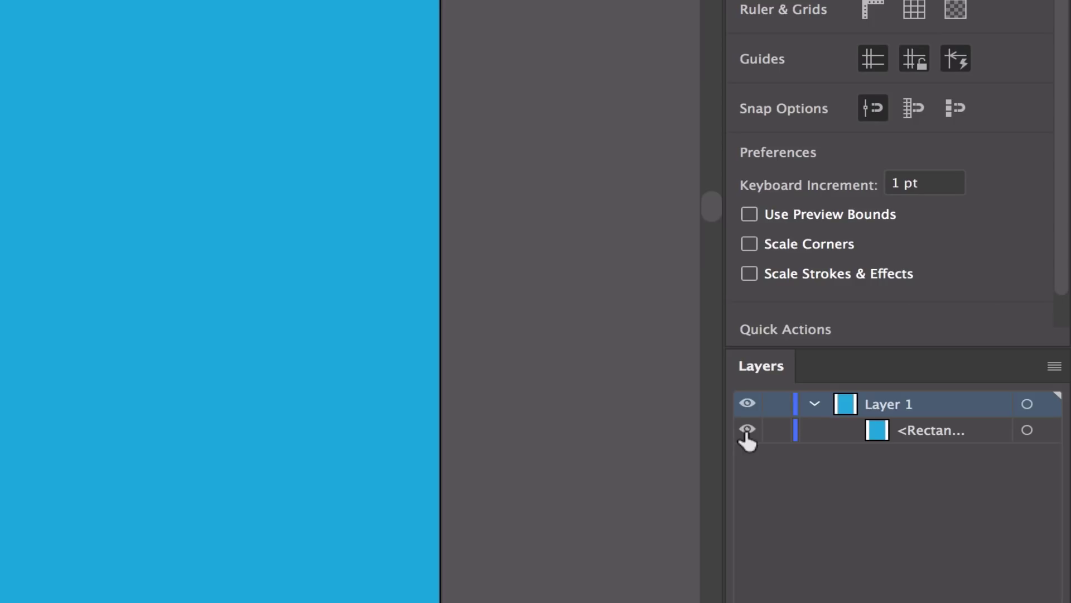
{"action": "left_click", "coordinate": [774, 433]}
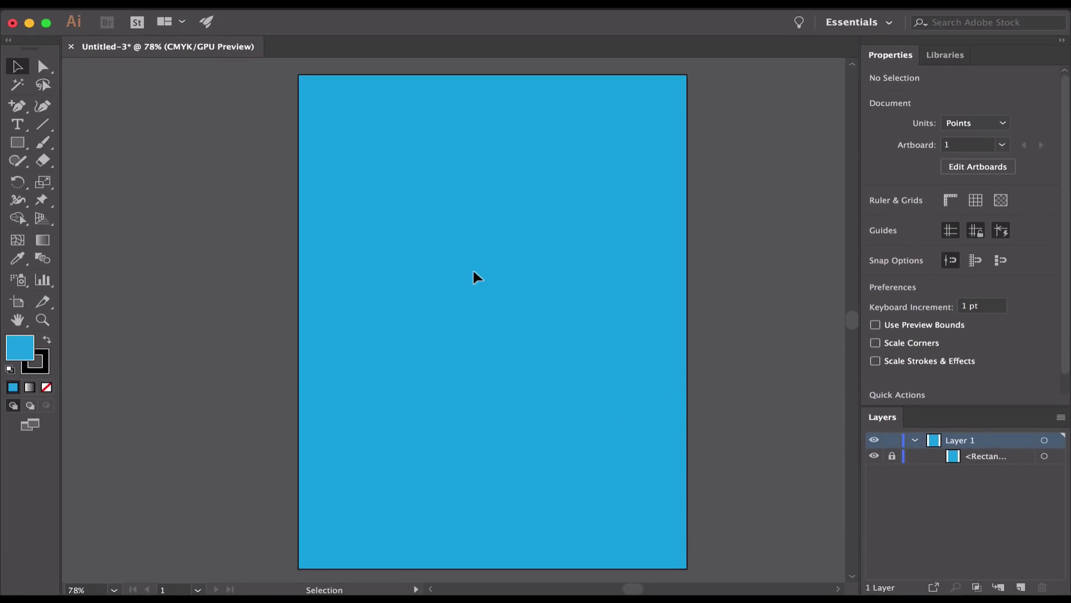
{"action": "scroll", "coordinate": [467, 228], "scroll_direction": "right", "scroll_amount": 2}
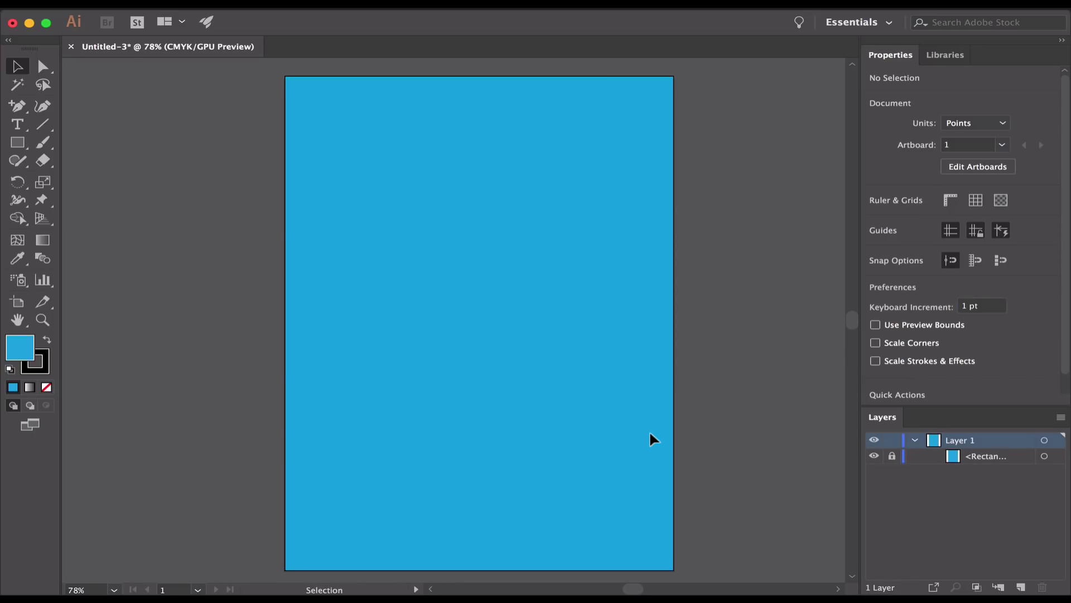
Draw a red rectangle and stretch it into a wide banner across the page top.
{"action": "left_click", "coordinate": [18, 142]}
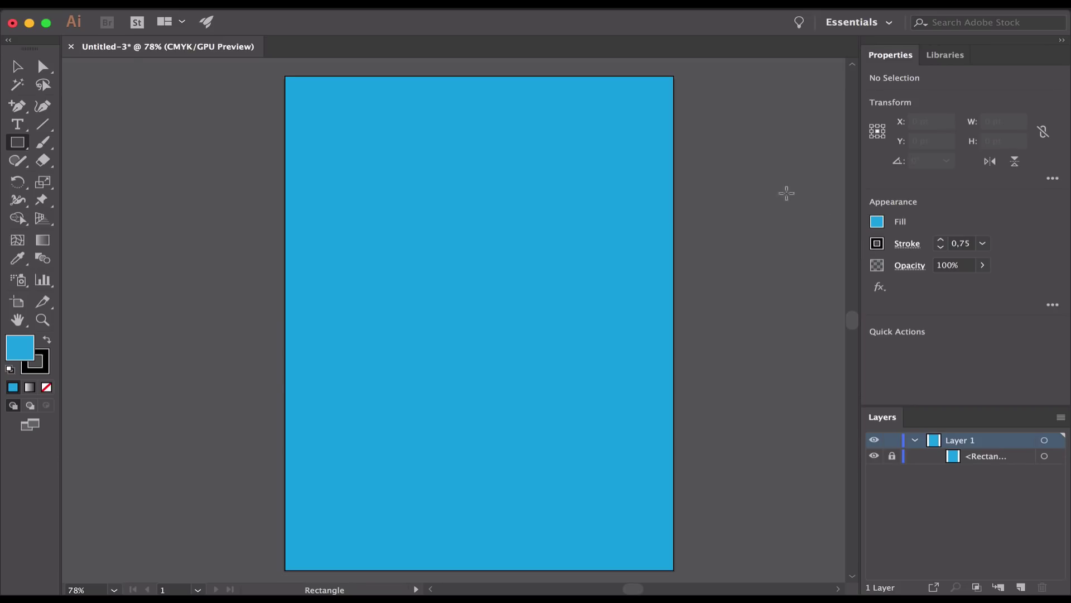
{"action": "left_click", "coordinate": [877, 222]}
{"action": "left_click", "coordinate": [822, 277]}
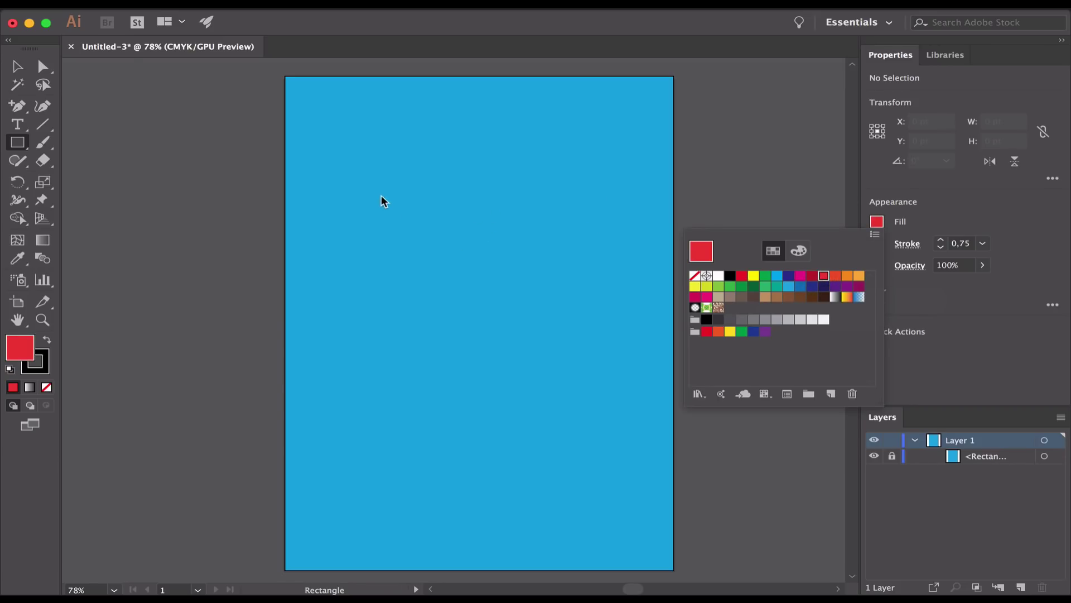
{"action": "left_click", "coordinate": [350, 181]}
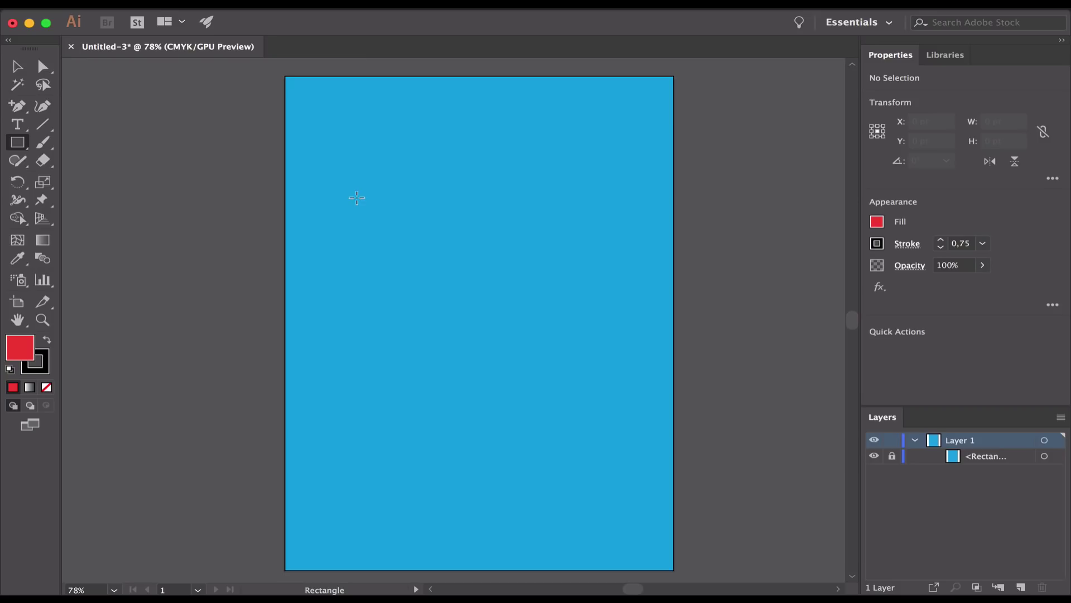
{"action": "mouse_move", "coordinate": [360, 193]}
{"action": "left_mouse_down"}
{"action": "mouse_move", "coordinate": [489, 303]}
{"action": "mouse_move", "coordinate": [526, 362]}
{"action": "left_mouse_up"}
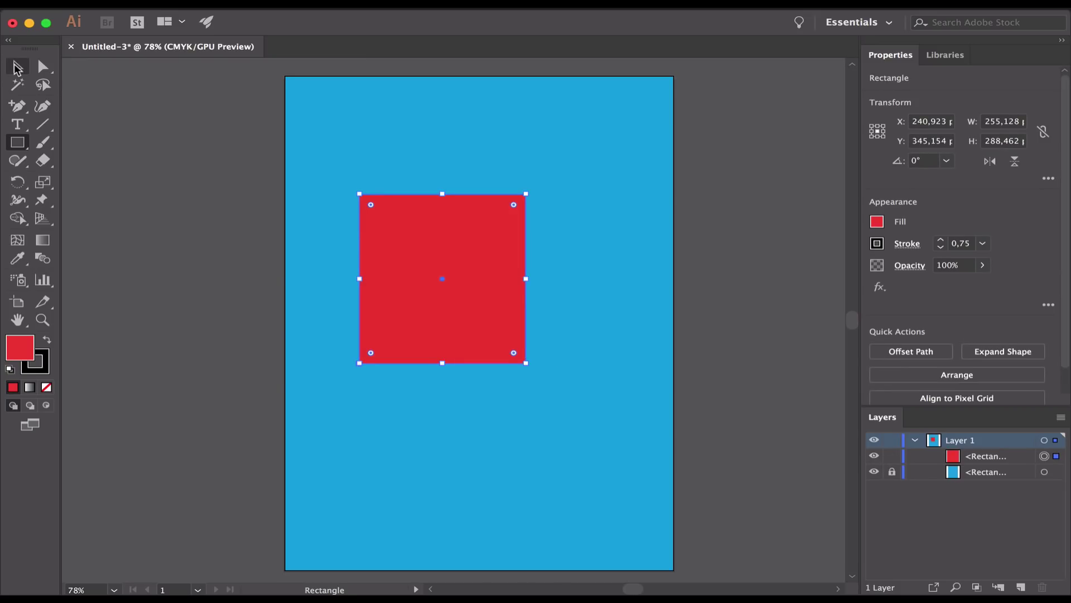
{"action": "key", "text": "v"}
{"action": "left_click_drag", "start_coordinate": [415, 255], "coordinate": [352, 151]}
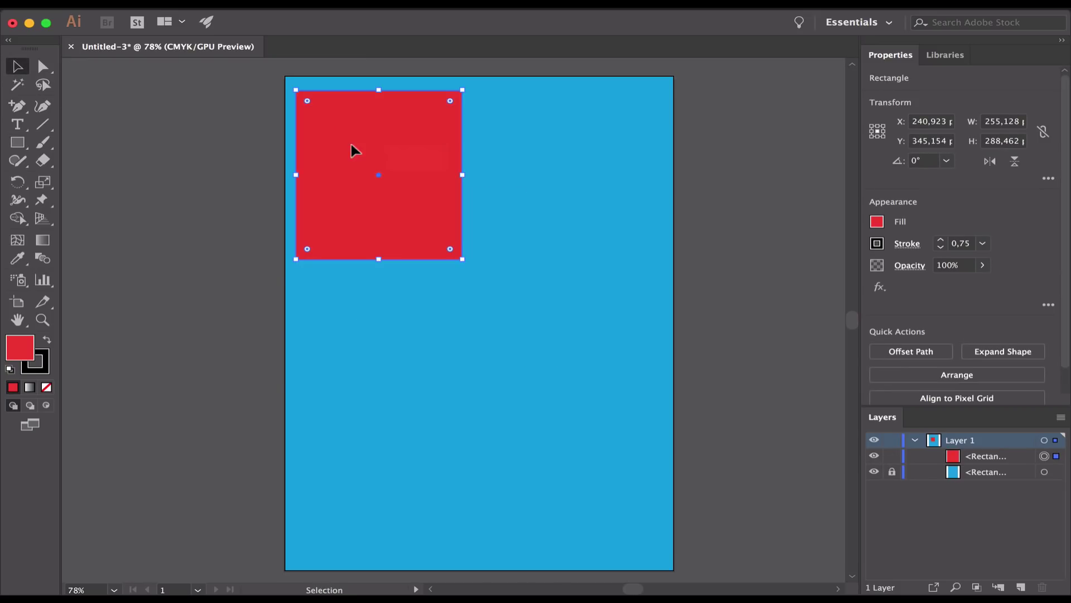
{"action": "left_click_drag", "start_coordinate": [460, 260], "coordinate": [656, 166]}
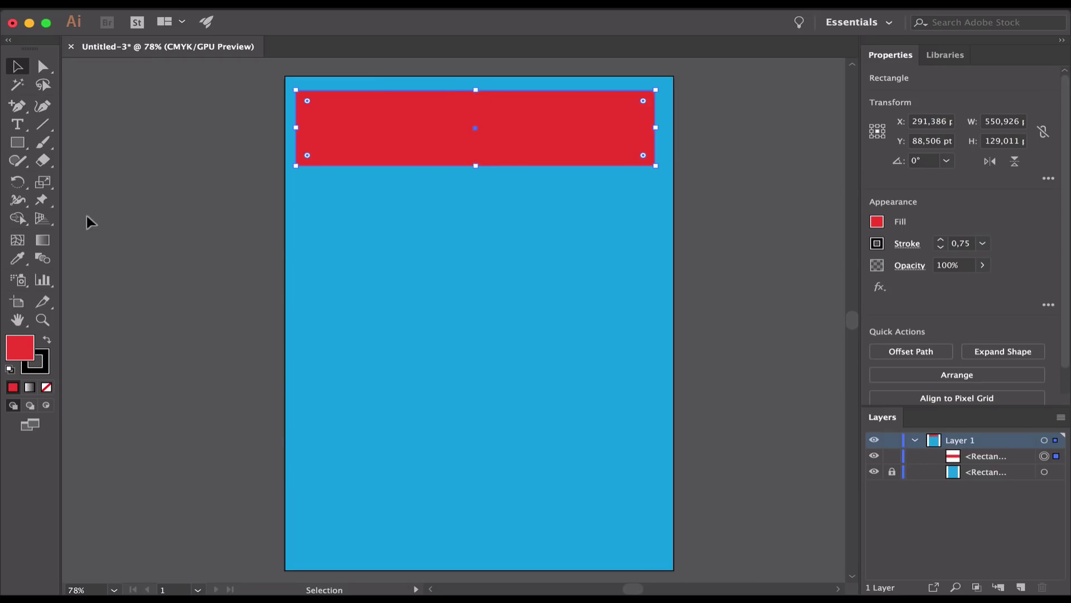
Draw a light-green square of about 220.5 × 262.8 pt overlapping the banner's lower edge.
{"action": "left_click", "coordinate": [24, 157]}
{"action": "left_click", "coordinate": [17, 142]}
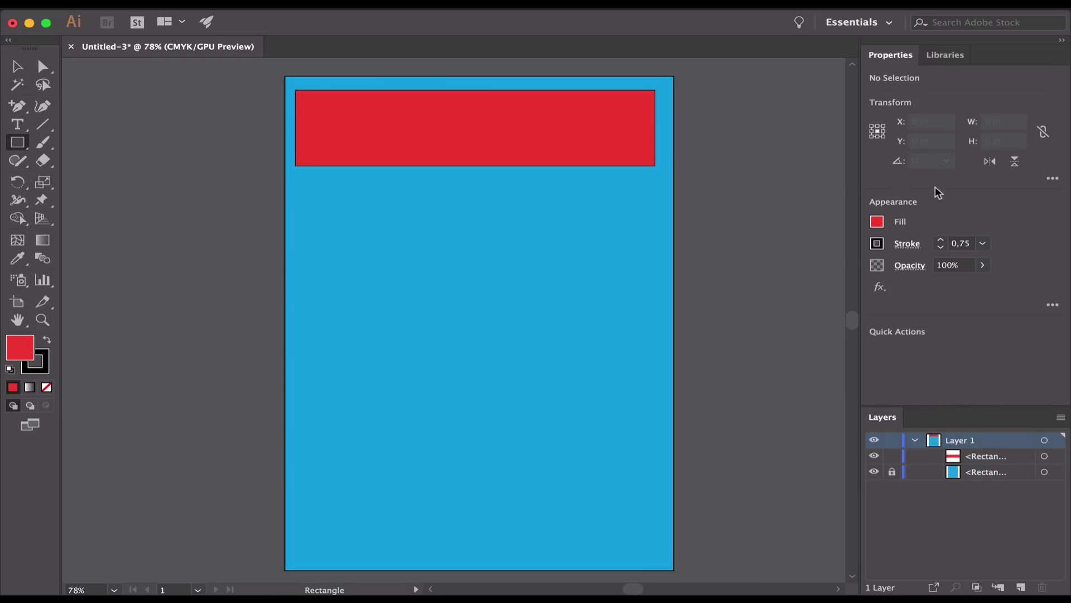
{"action": "left_click", "coordinate": [874, 223]}
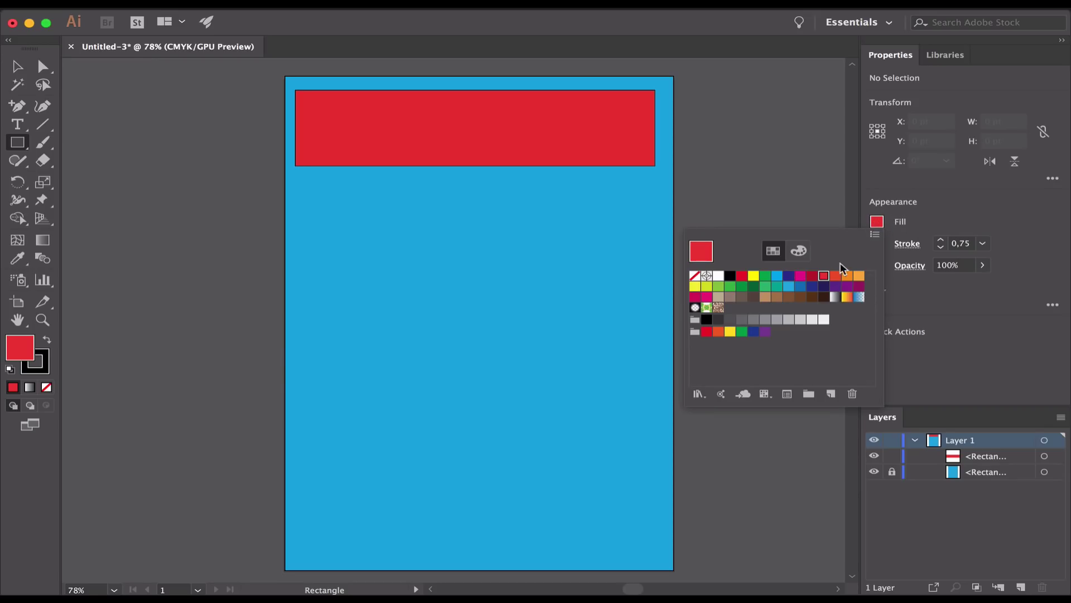
{"action": "left_click", "coordinate": [719, 286]}
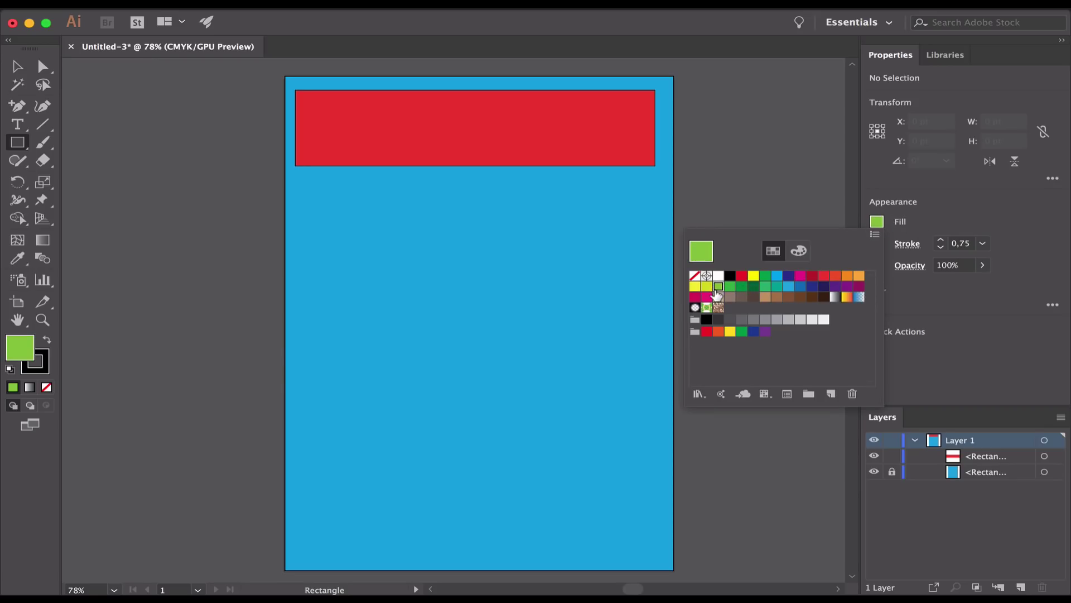
{"action": "left_click_drag", "start_coordinate": [343, 235], "coordinate": [487, 388]}
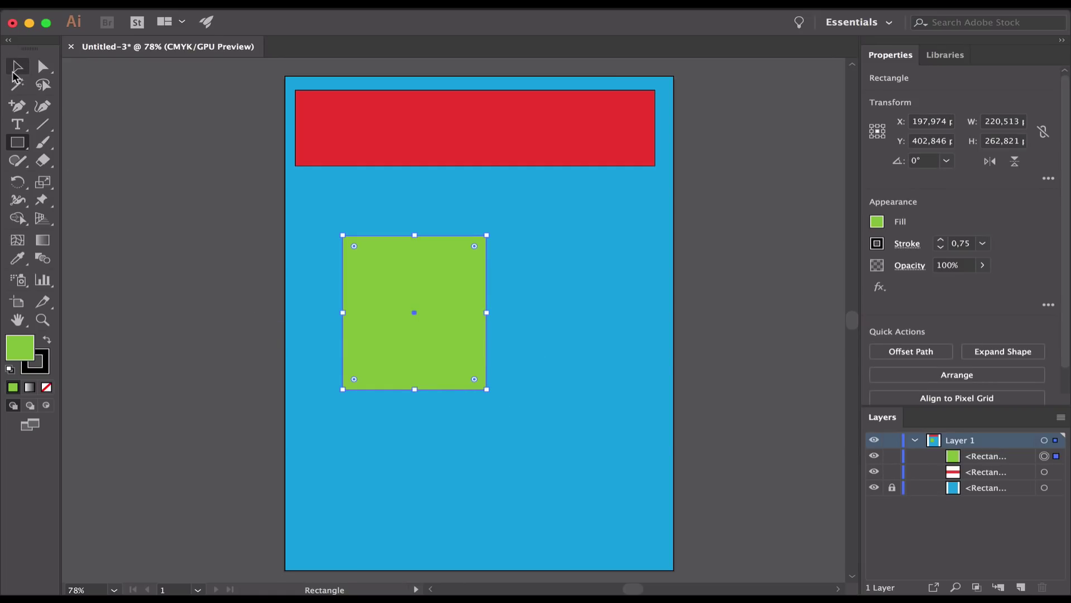
{"action": "left_click", "coordinate": [16, 68]}
{"action": "left_click_drag", "start_coordinate": [430, 291], "coordinate": [395, 187]}
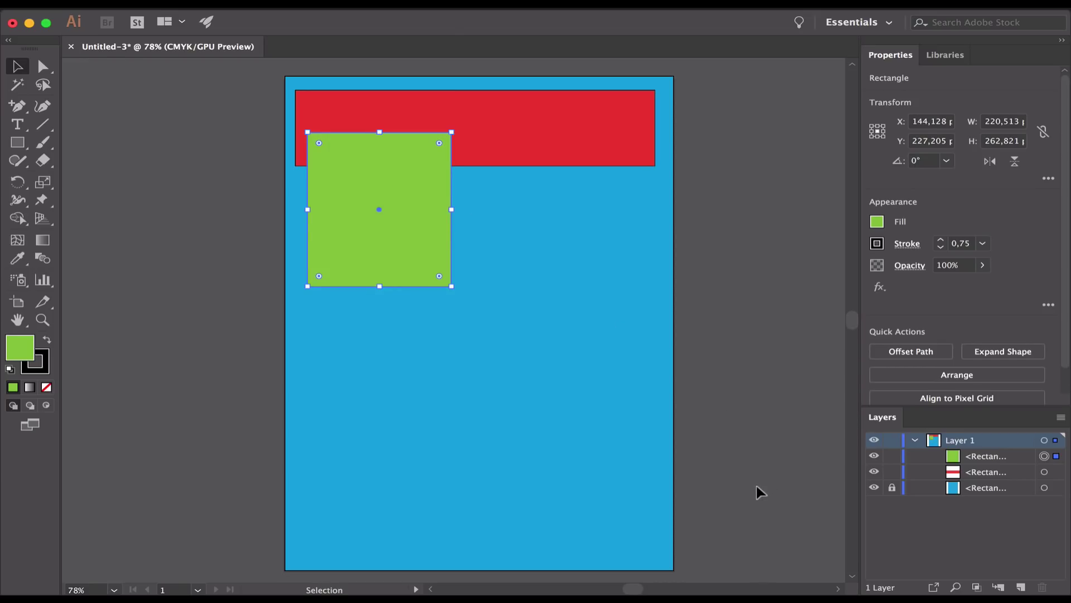
{"action": "left_click", "coordinate": [781, 488]}
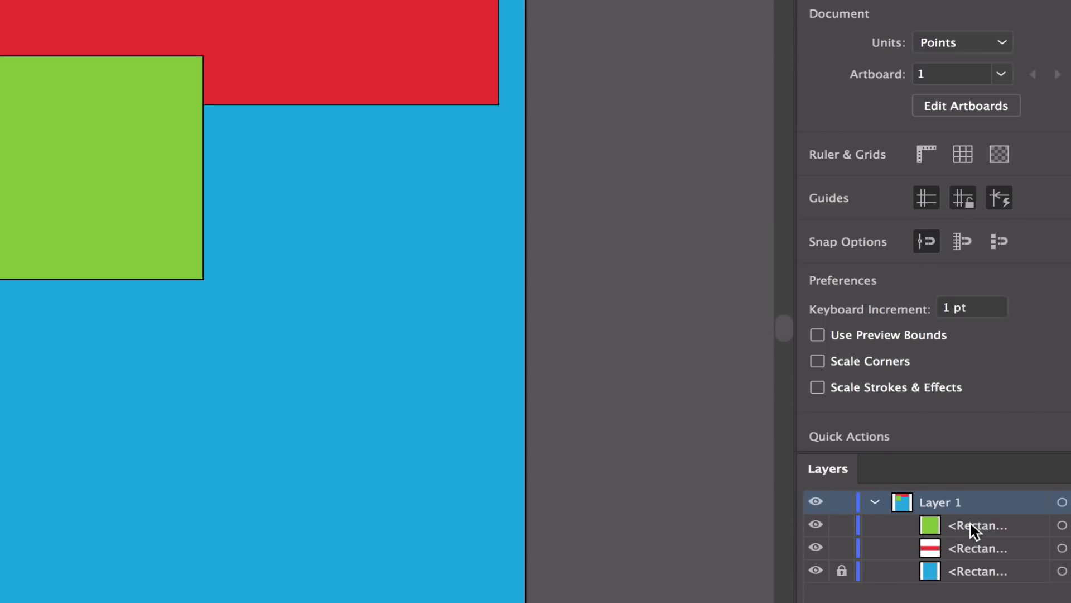
Move the green rectangle's layer row below the red banner's row in Layer 1.
{"action": "left_click", "coordinate": [982, 456]}
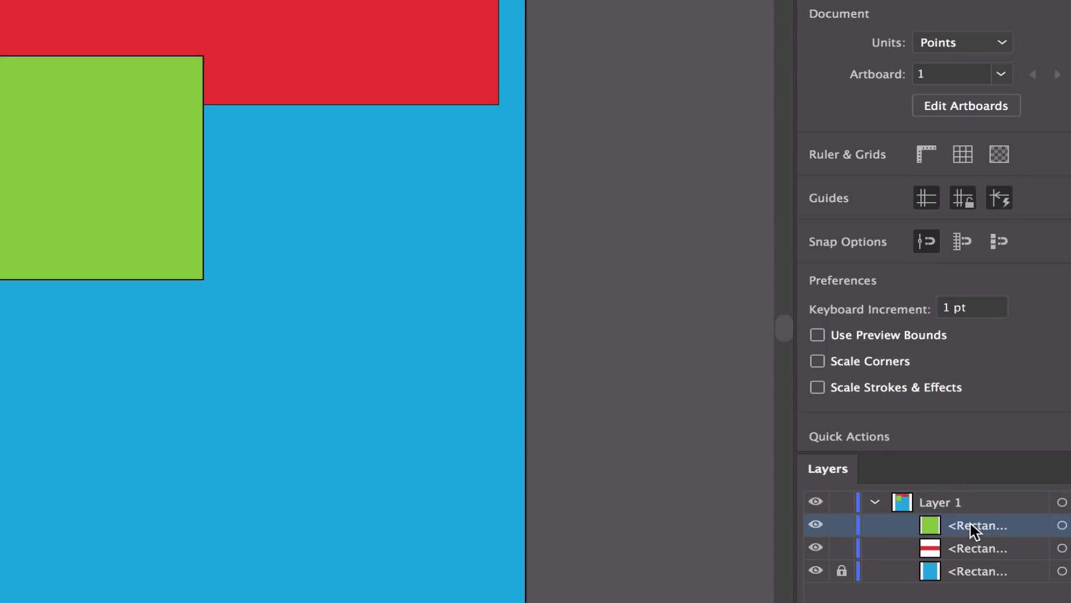
{"action": "left_click_drag", "start_coordinate": [970, 524], "coordinate": [979, 547]}
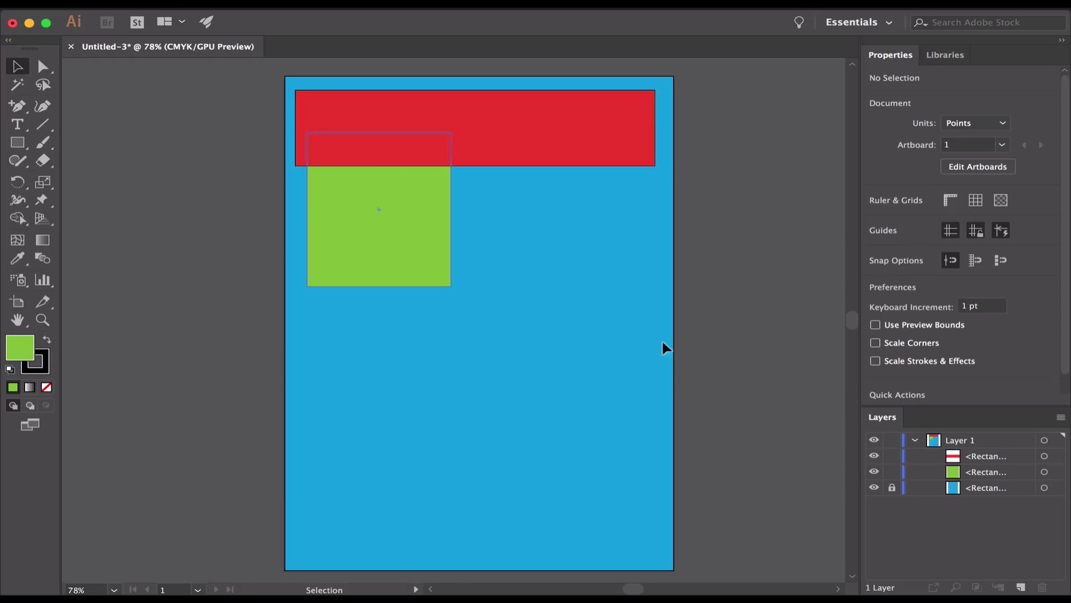
Lock the red banner rectangle, toggle the green square's visibility off and on, then select it.
{"action": "left_click", "coordinate": [893, 456]}
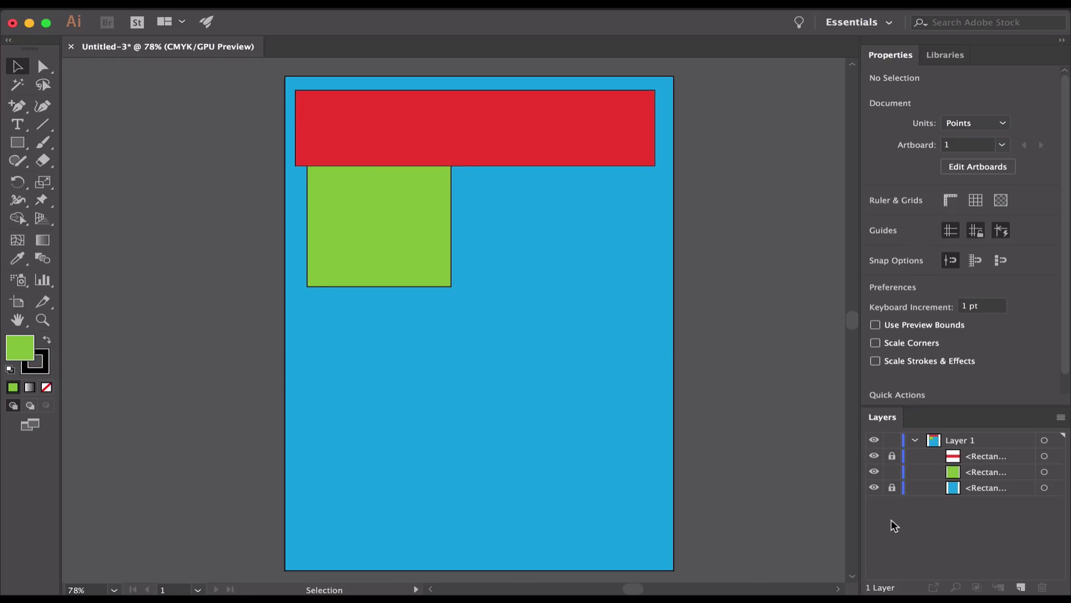
{"action": "left_click", "coordinate": [874, 472]}
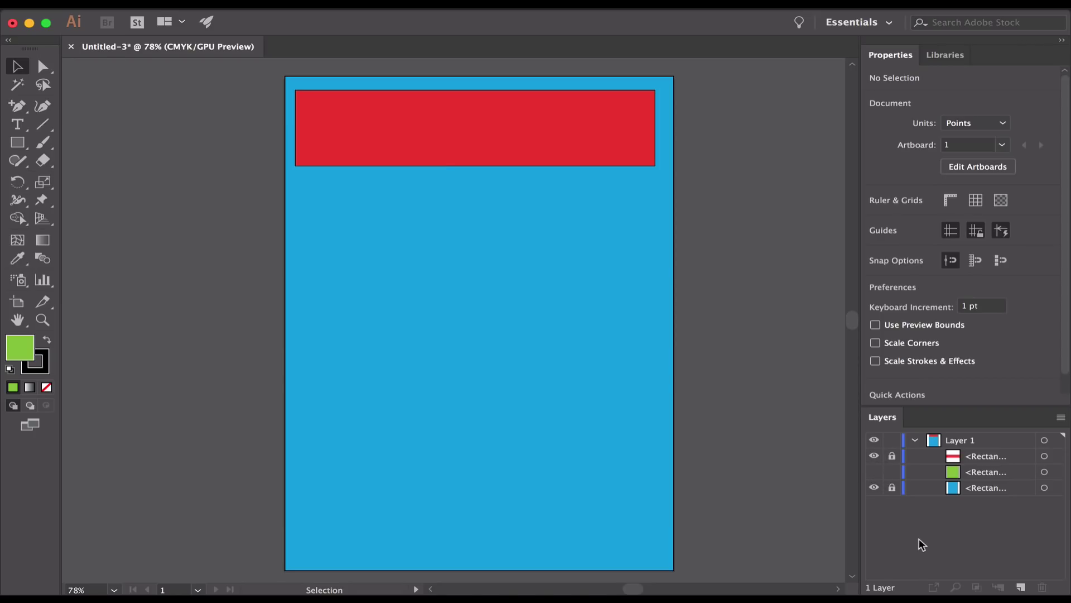
{"action": "left_click", "coordinate": [874, 471]}
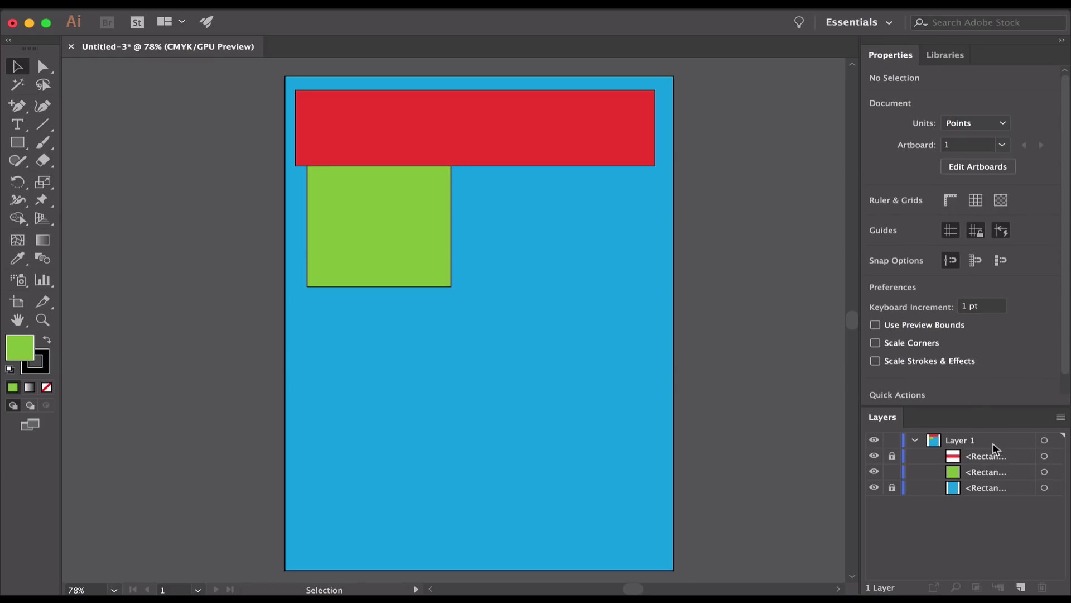
{"action": "left_click", "coordinate": [413, 209]}
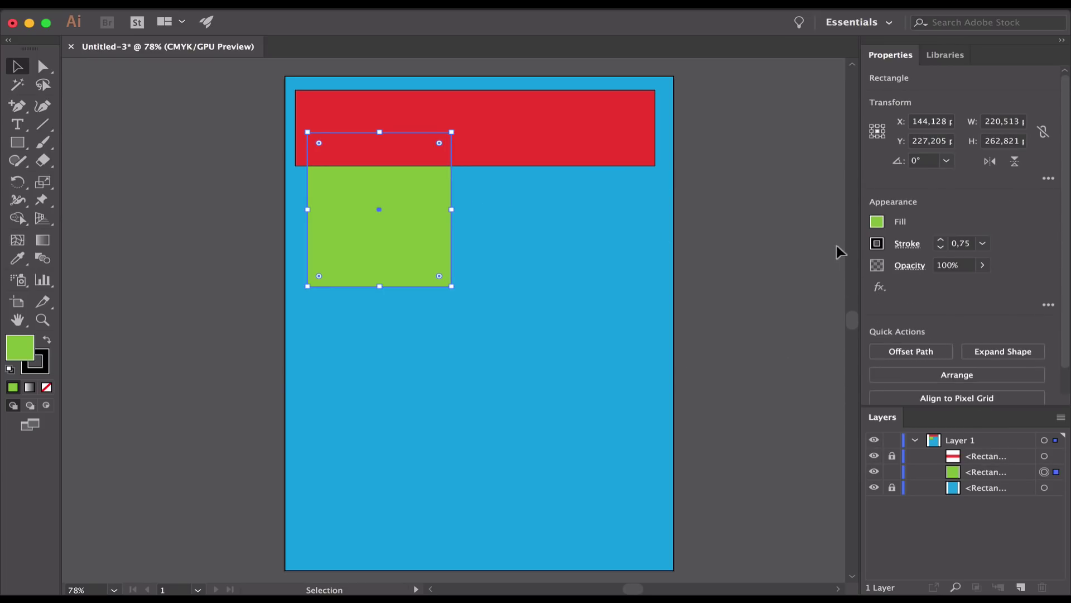